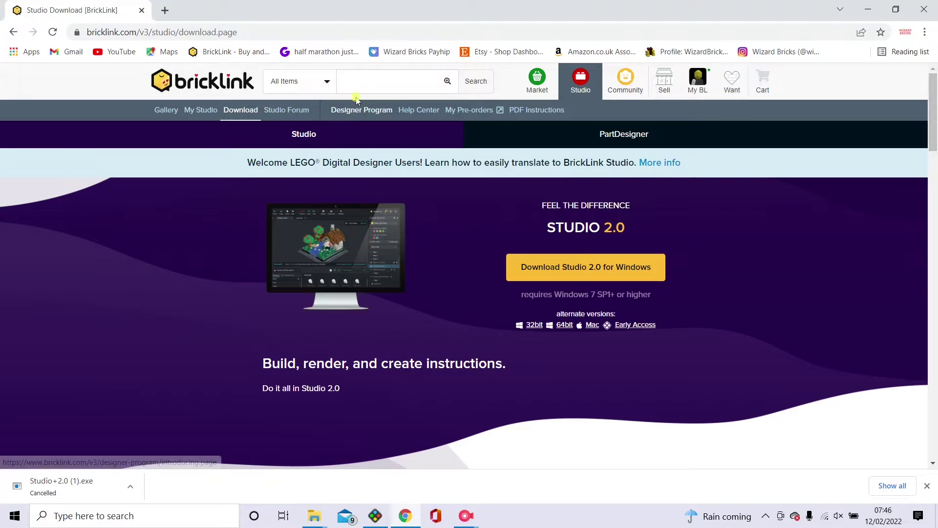
- Search the web for "go brick me instructions" and open LEGO's building instructions page for set 41597
click(360, 38)
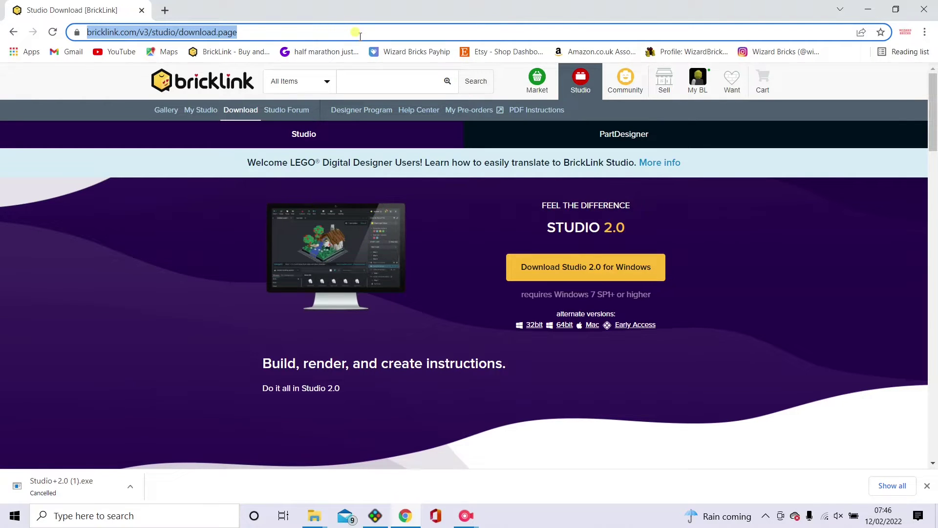
text(go brick )
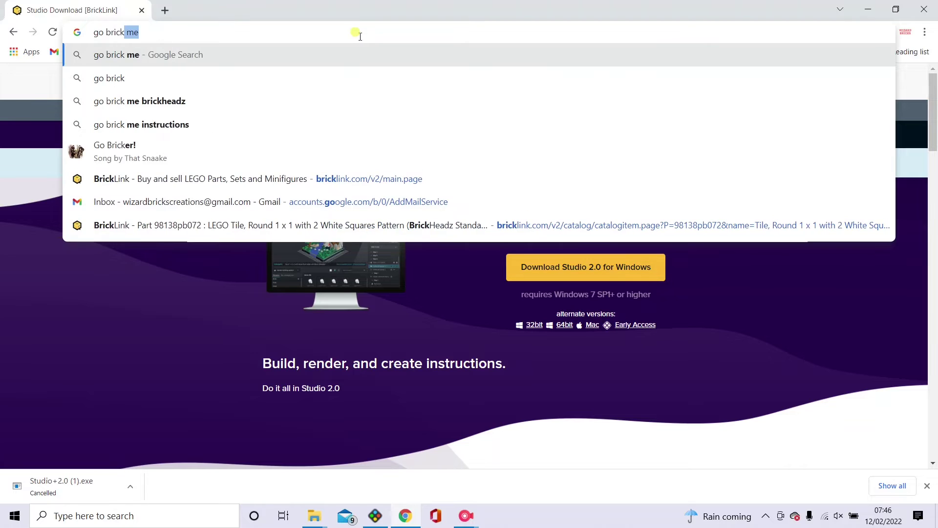
text(me in)
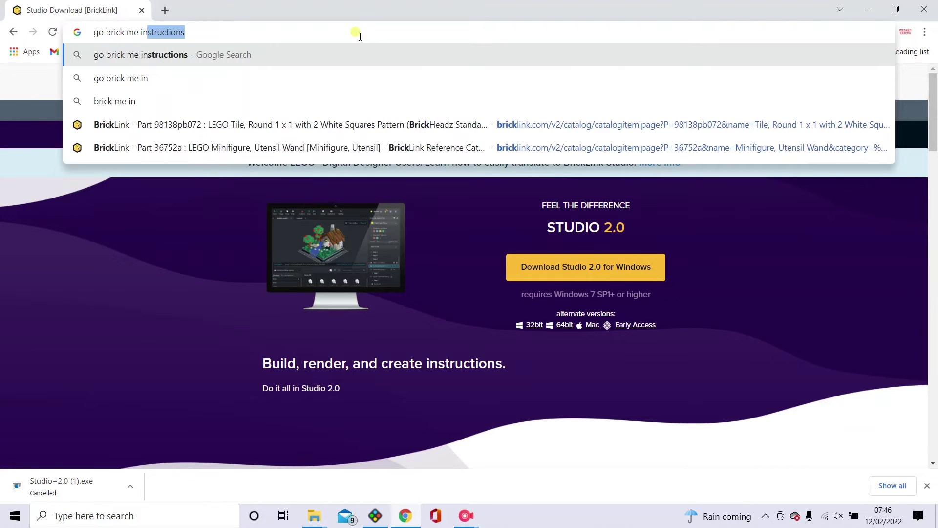
key(Return)
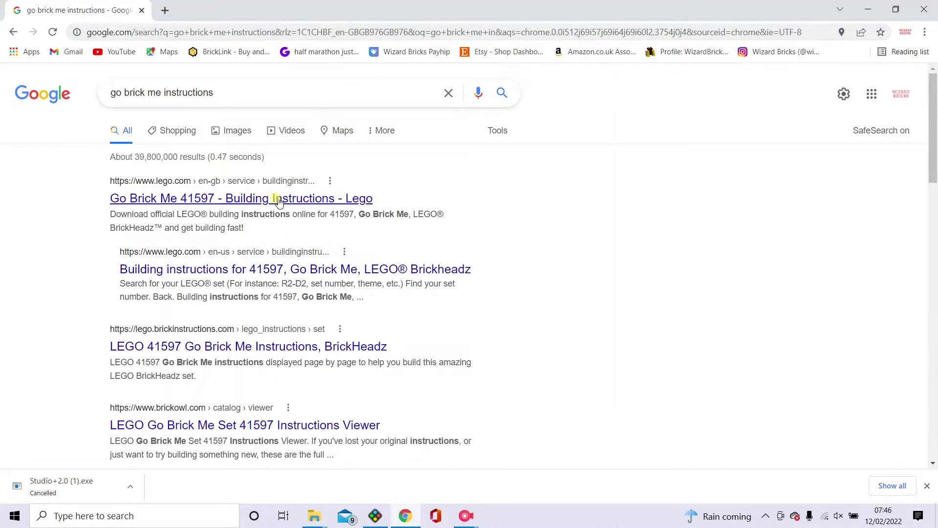
click(279, 200)
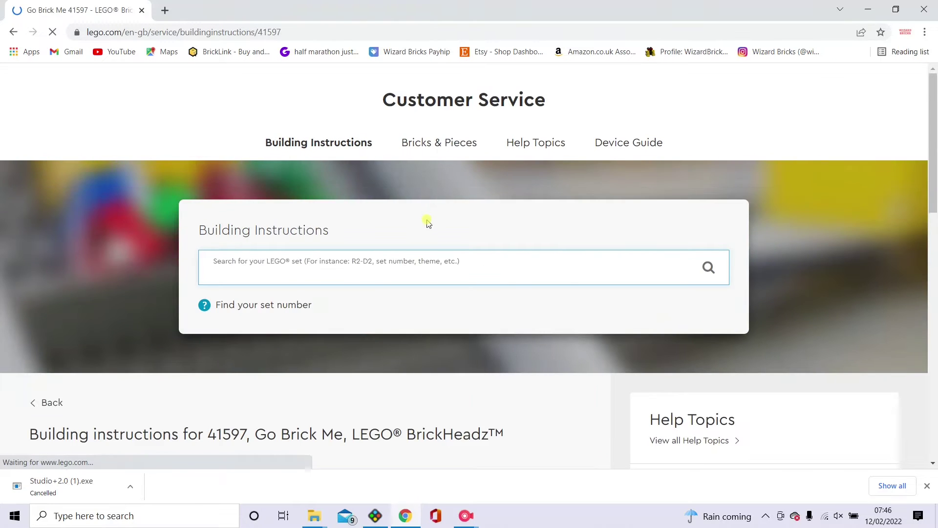
- Open the PDF building instructions for Go Brick Me 41597 and close the mail notification
scroll(424, 221, down, 8)
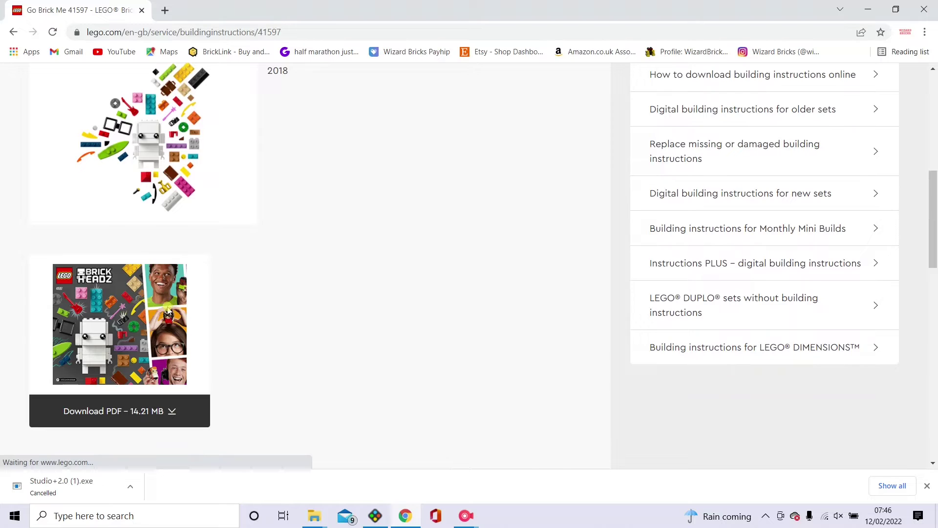
scroll(167, 311, up, 2)
scroll(206, 342, down, 4)
click(147, 223)
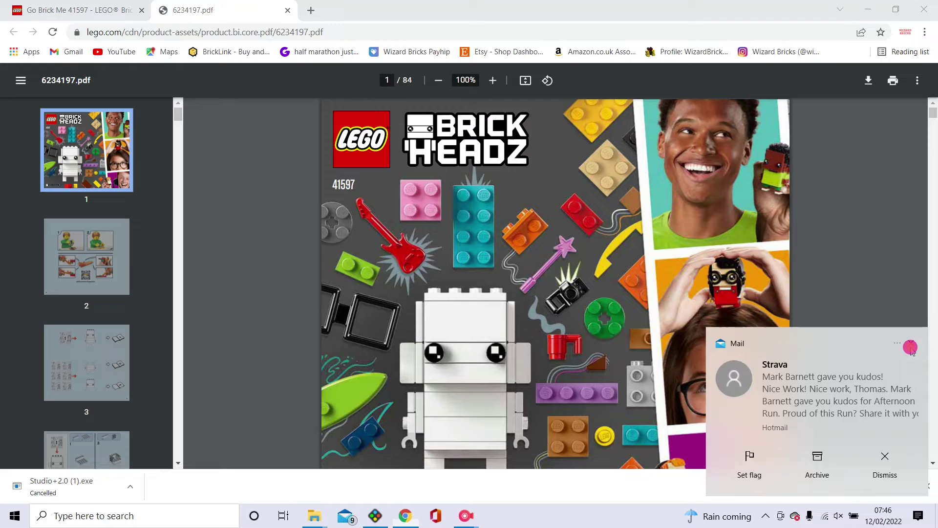
click(910, 348)
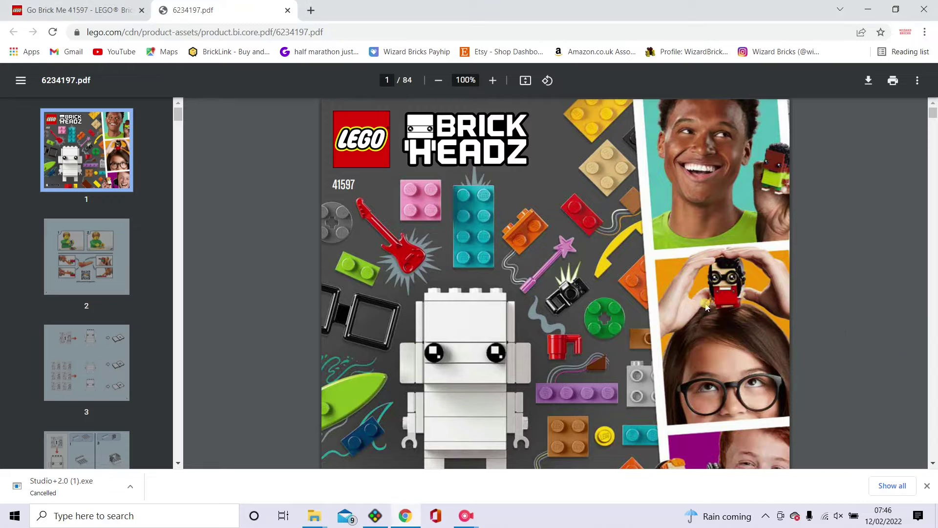
- Go to page 4 of the instructions and examine the parts and building steps through page 7
scroll(90, 312, down, 4)
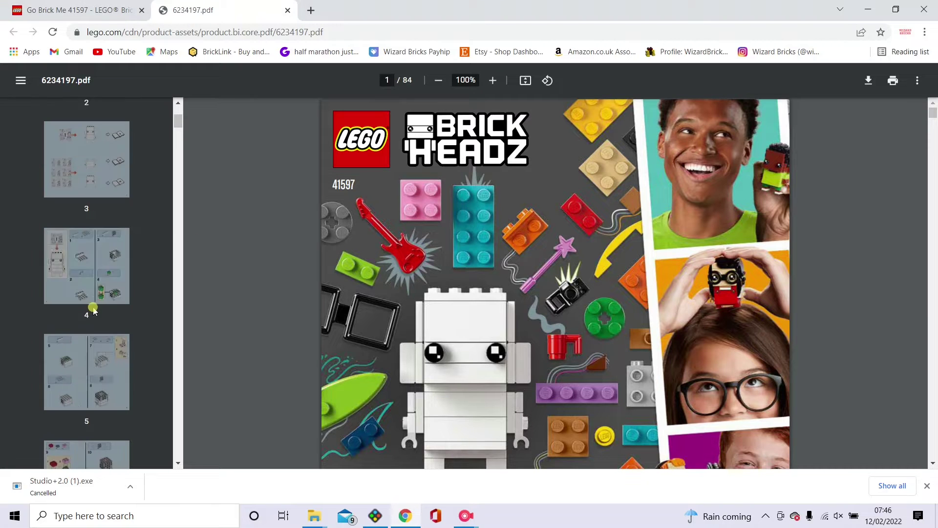
click(92, 167)
scroll(594, 278, down, 8)
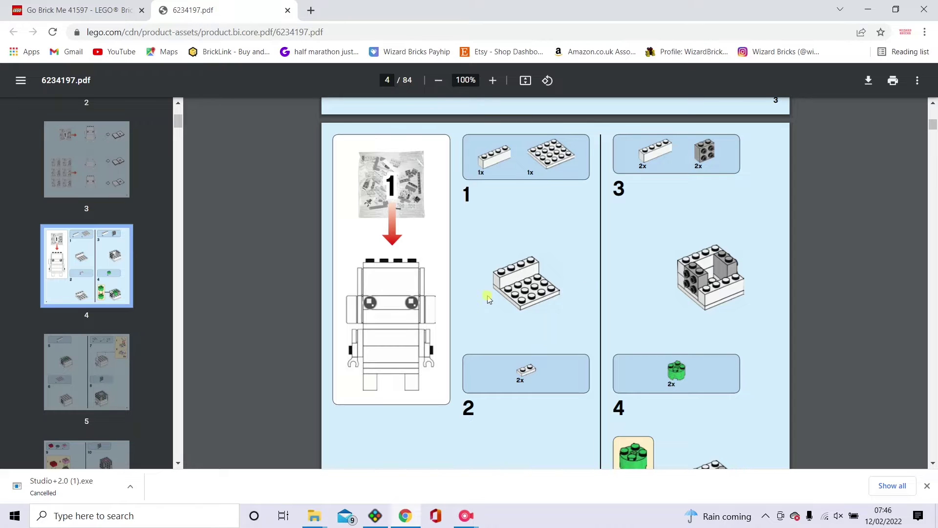
scroll(461, 390, down, 20)
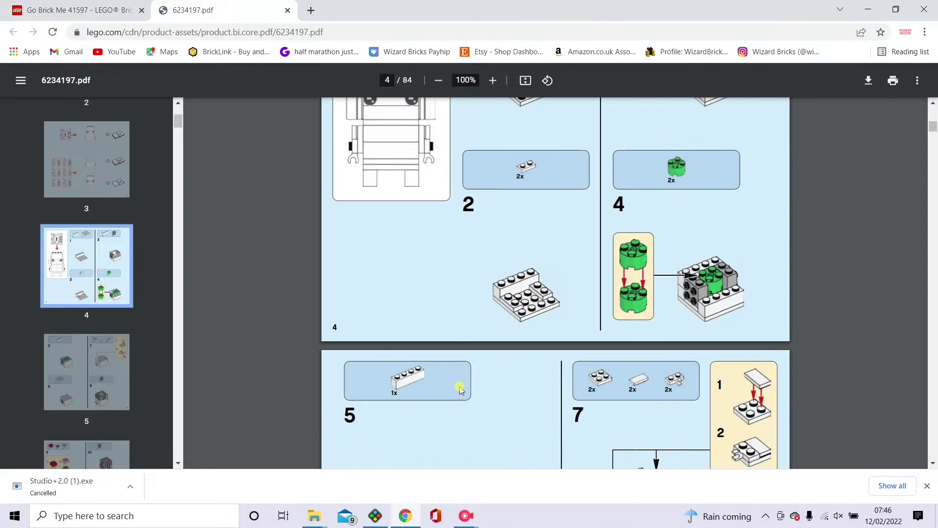
scroll(461, 389, down, 8)
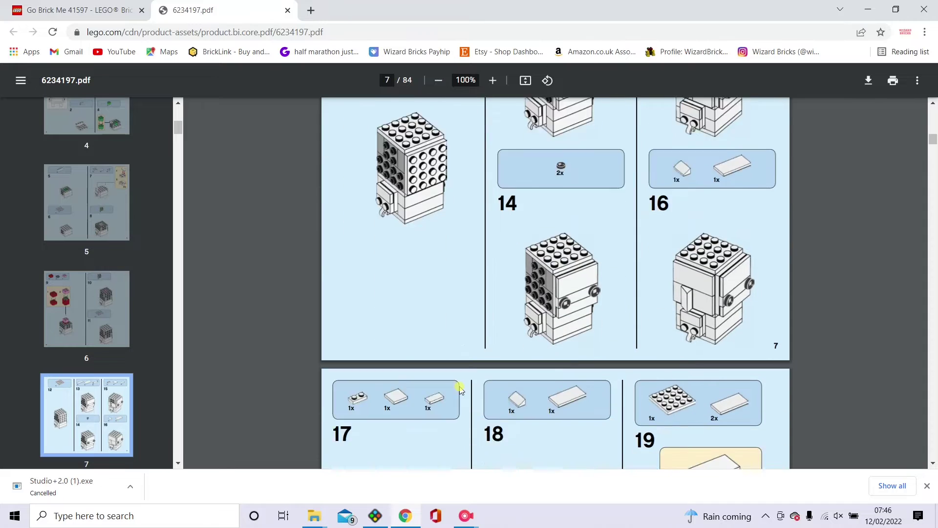
scroll(461, 389, up, 15)
scroll(461, 390, up, 15)
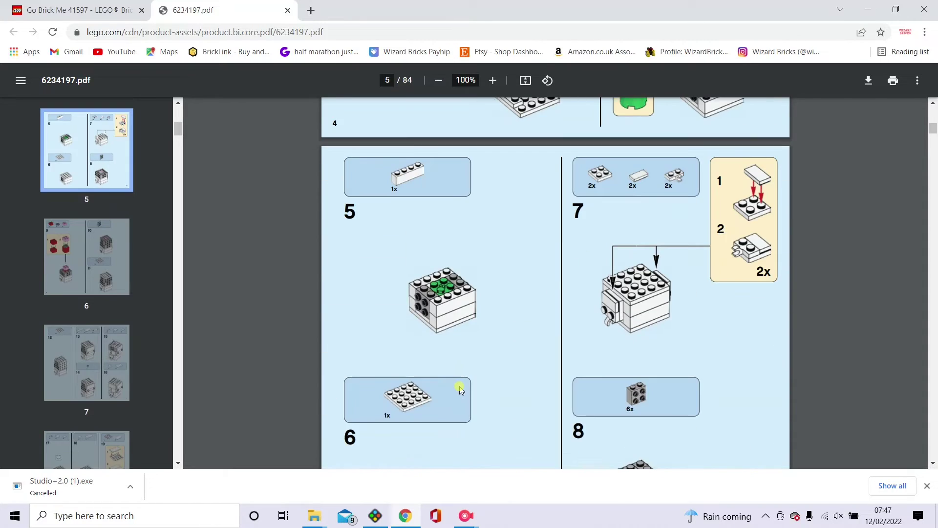
- Switch to Studio and look through the parts in the Brick category
click(384, 520)
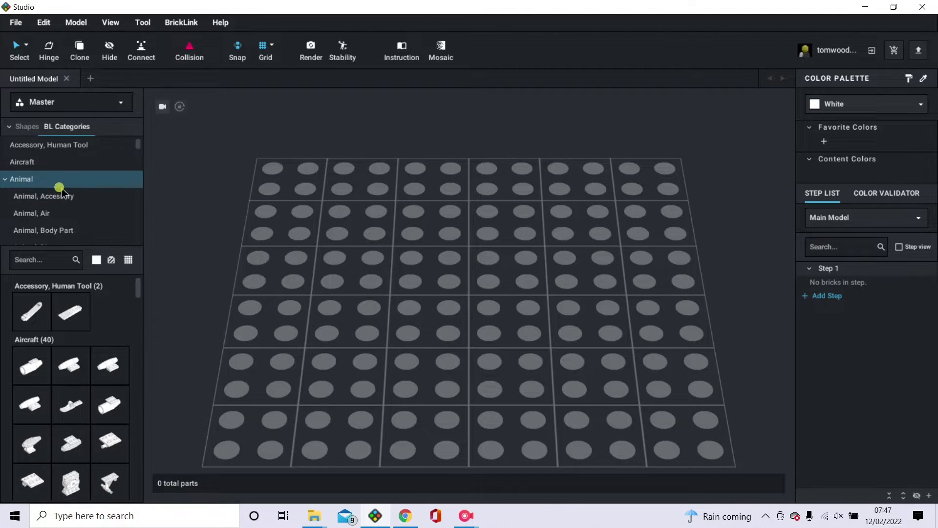
scroll(66, 192, down, 7)
scroll(69, 196, up, 8)
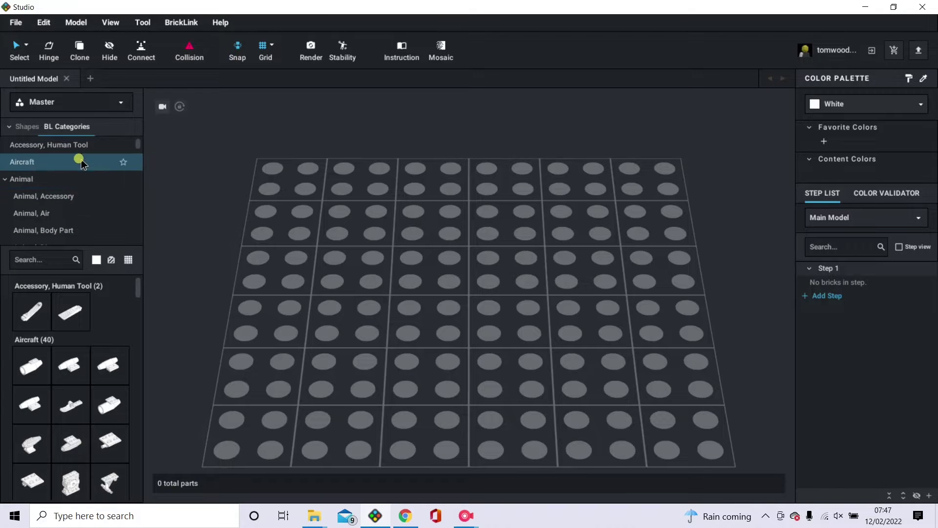
scroll(77, 190, down, 1)
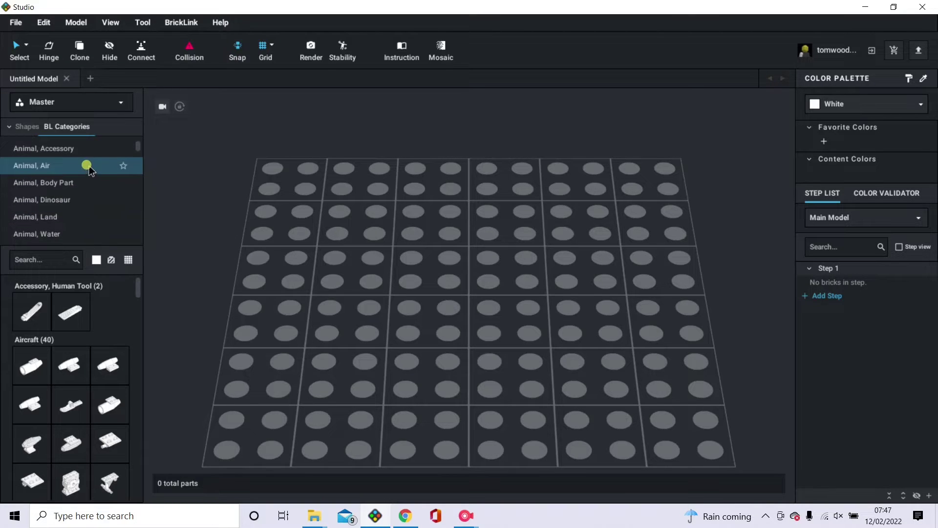
scroll(82, 193, down, 2)
scroll(82, 195, down, 3)
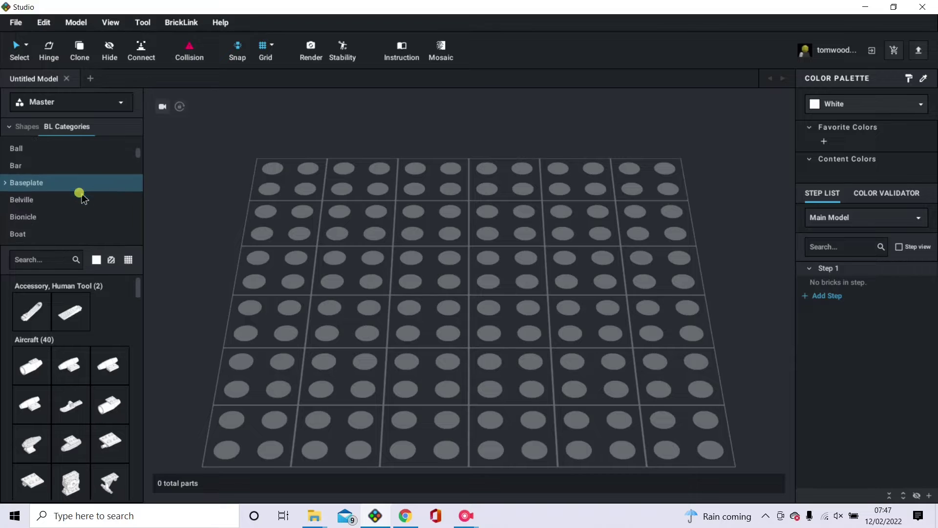
click(80, 198)
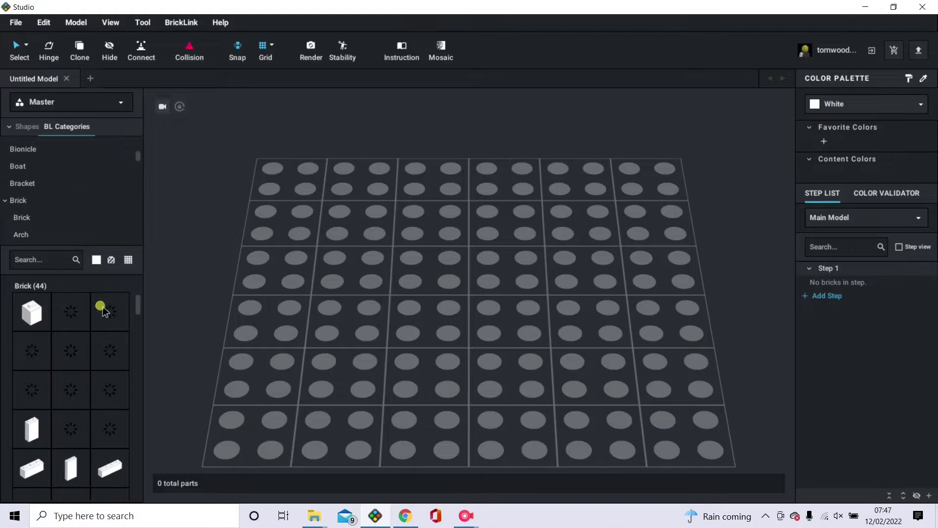
scroll(95, 362, down, 5)
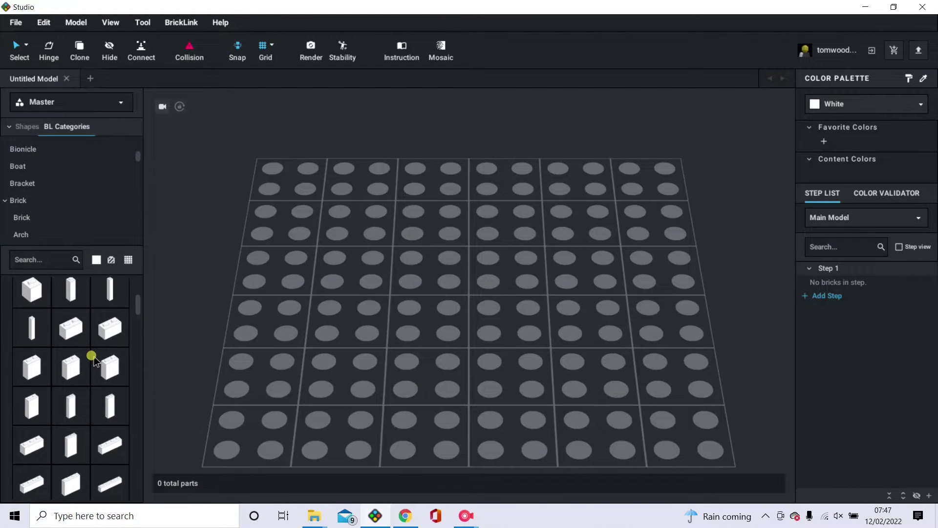
scroll(99, 357, down, 4)
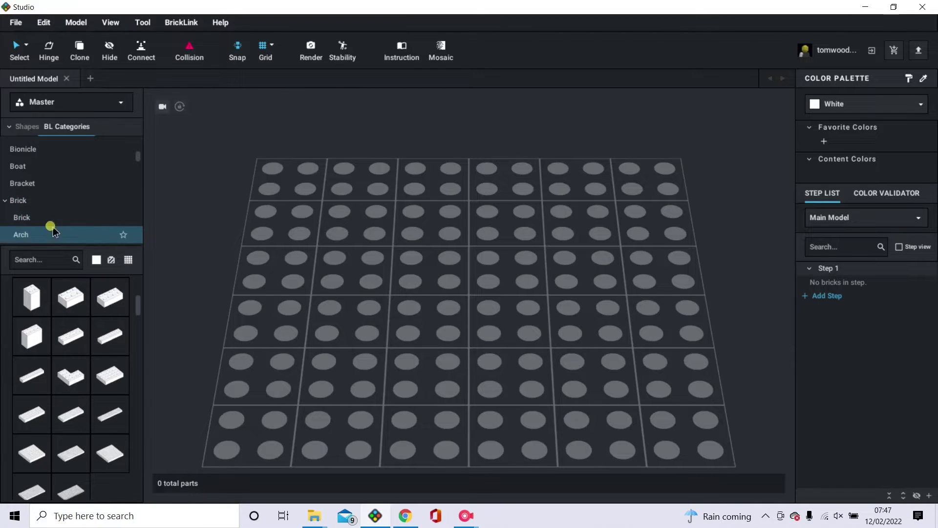
- Look through the parts in the Brick, Modified category
scroll(69, 215, down, 3)
click(78, 204)
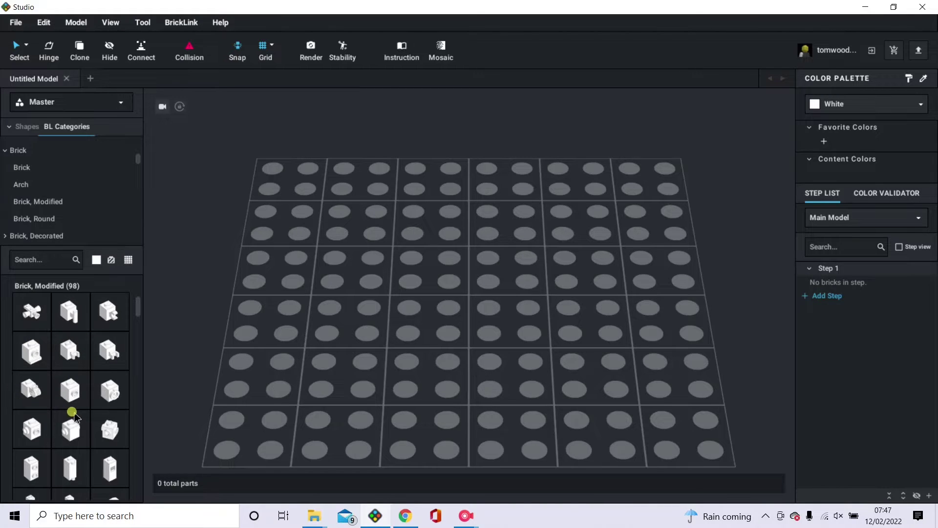
scroll(73, 415, down, 5)
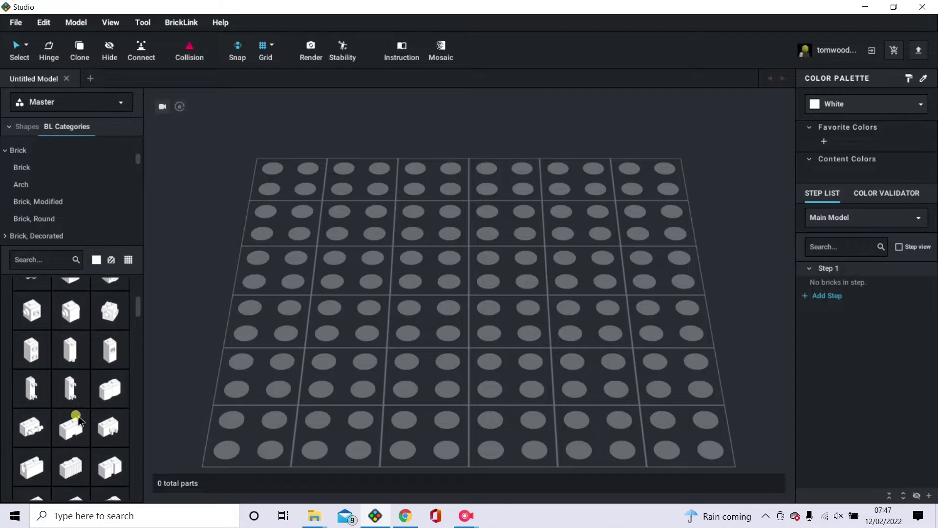
scroll(75, 418, down, 2)
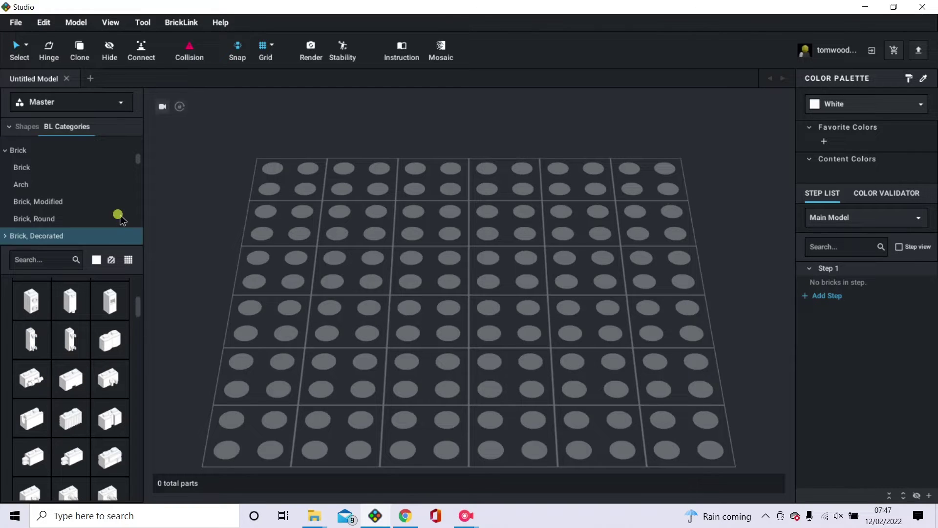
- Place one white Plate 4 x 4 from the Plate category near the middle of the building grid
scroll(100, 198, down, 5)
scroll(92, 198, down, 5)
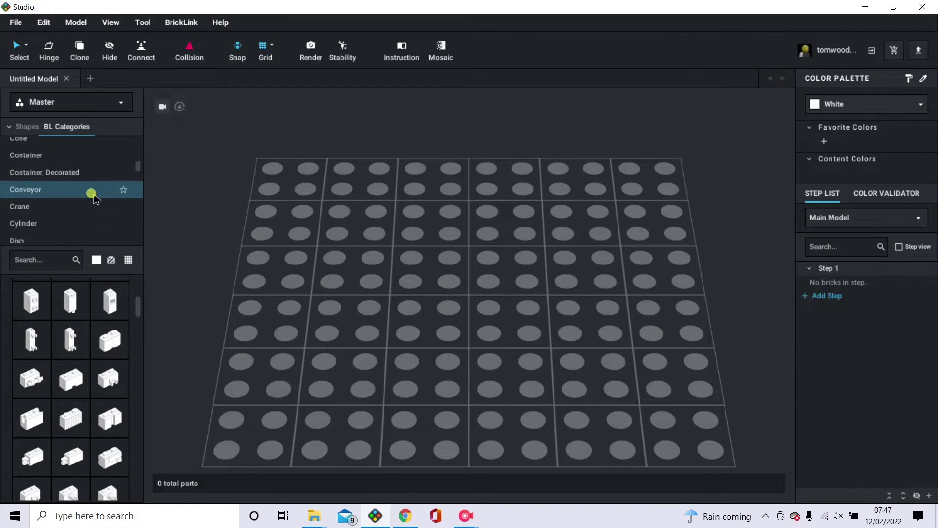
scroll(90, 201, down, 5)
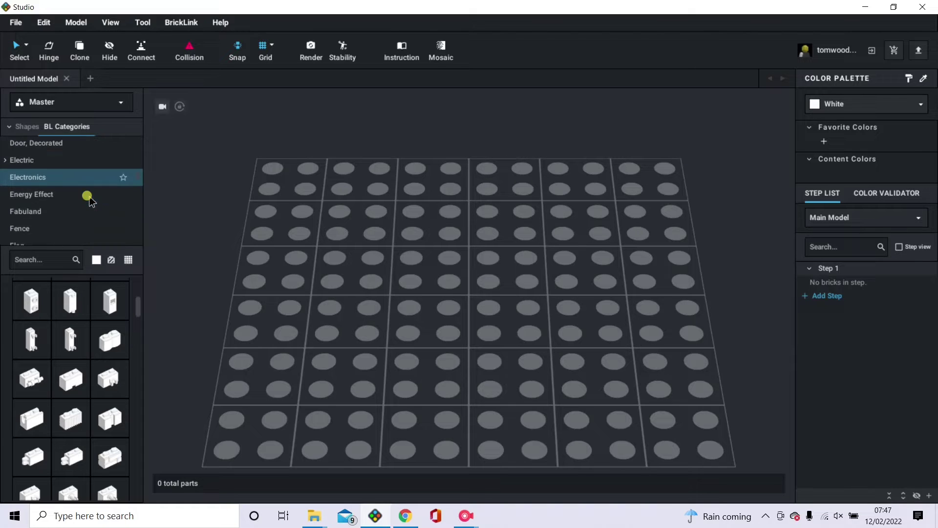
scroll(89, 201, down, 5)
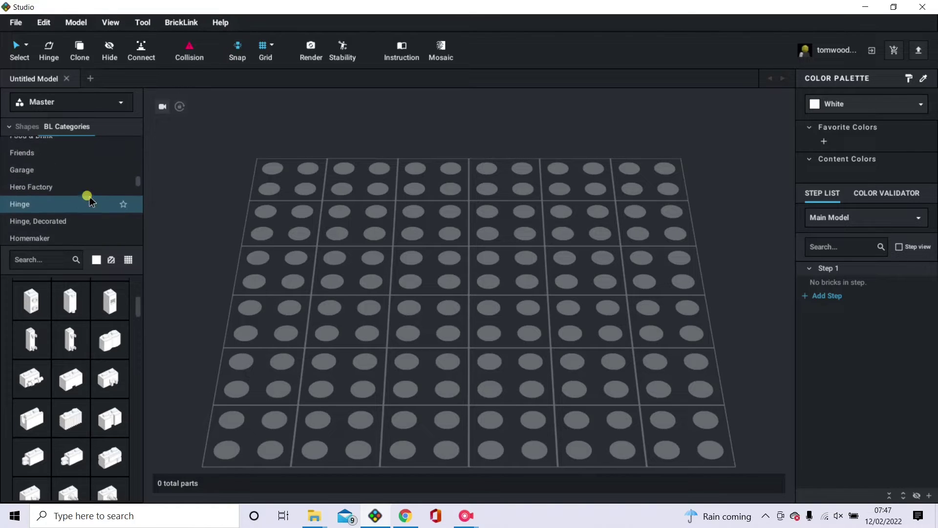
scroll(90, 200, down, 3)
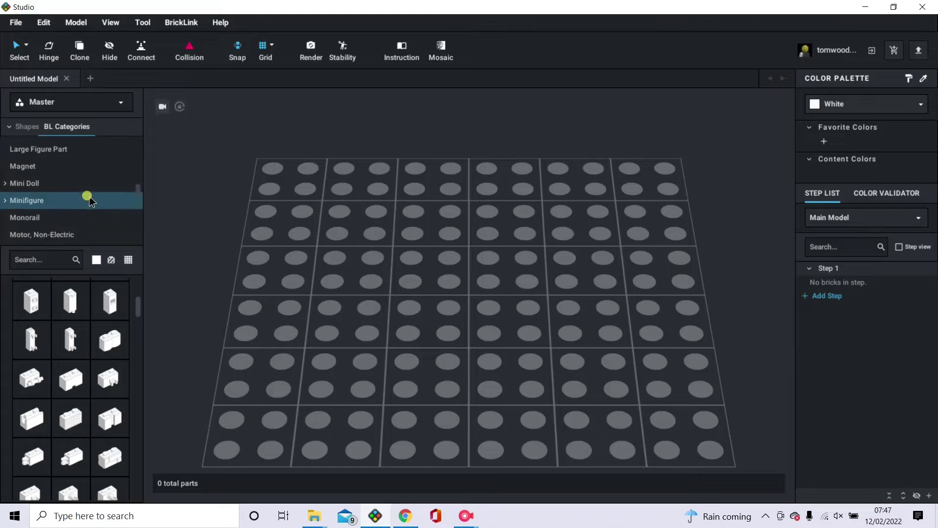
scroll(90, 201, down, 4)
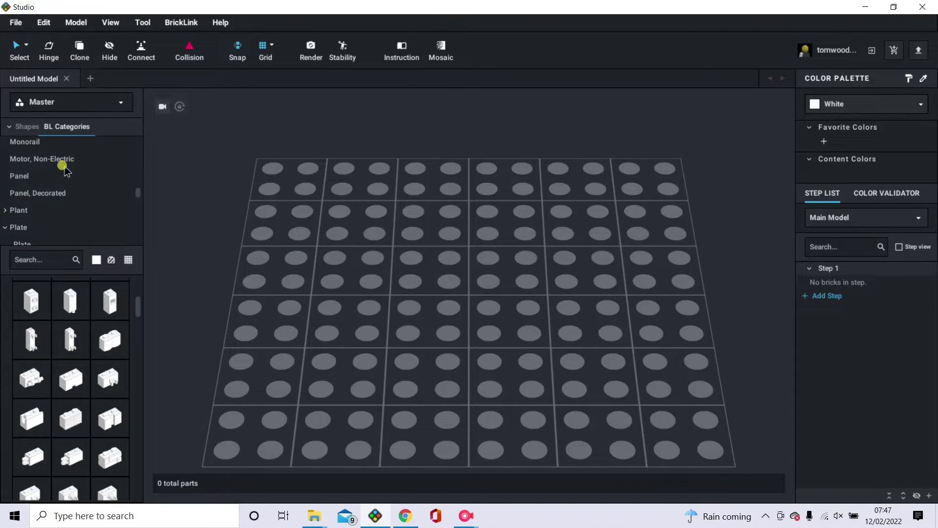
click(46, 226)
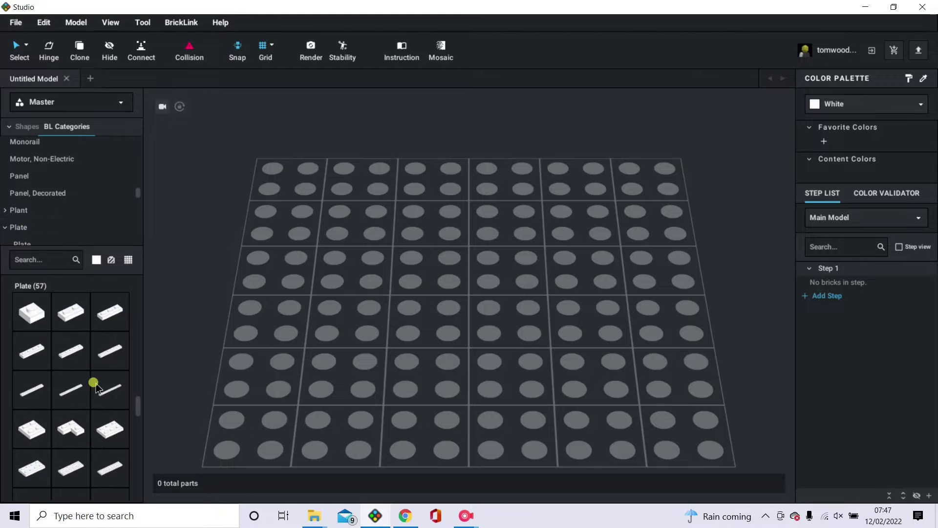
scroll(98, 375, down, 5)
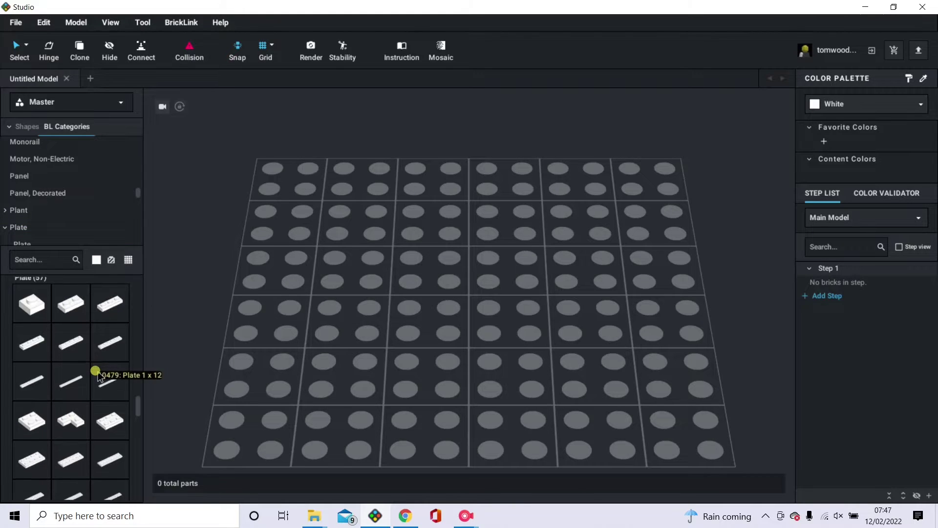
click(96, 381)
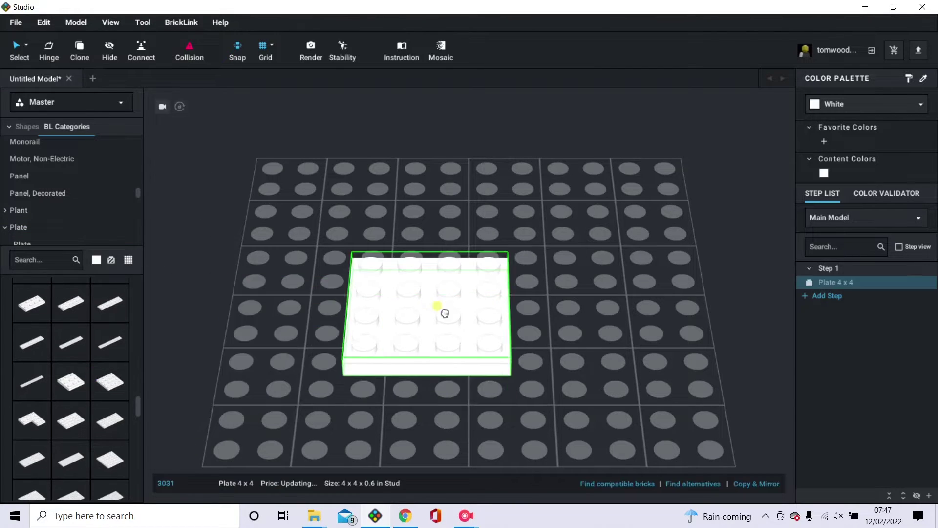
click(465, 253)
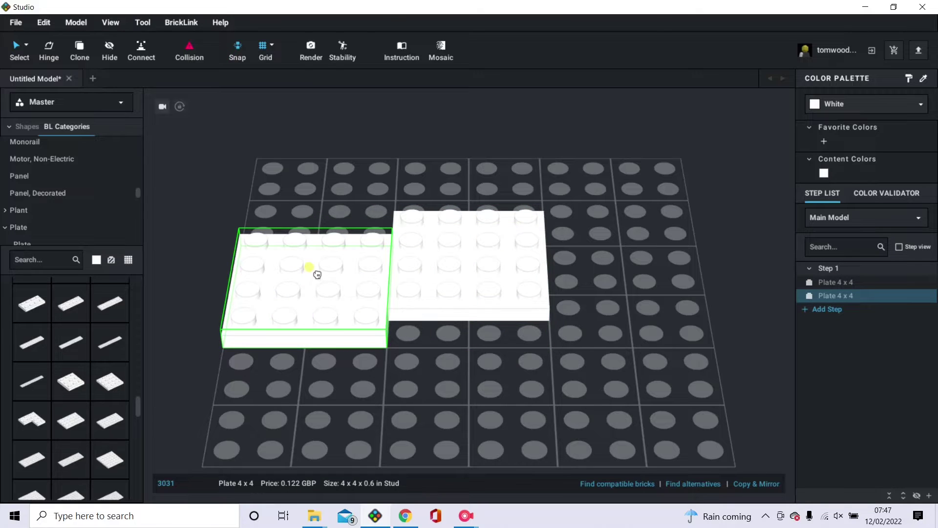
key(Escape)
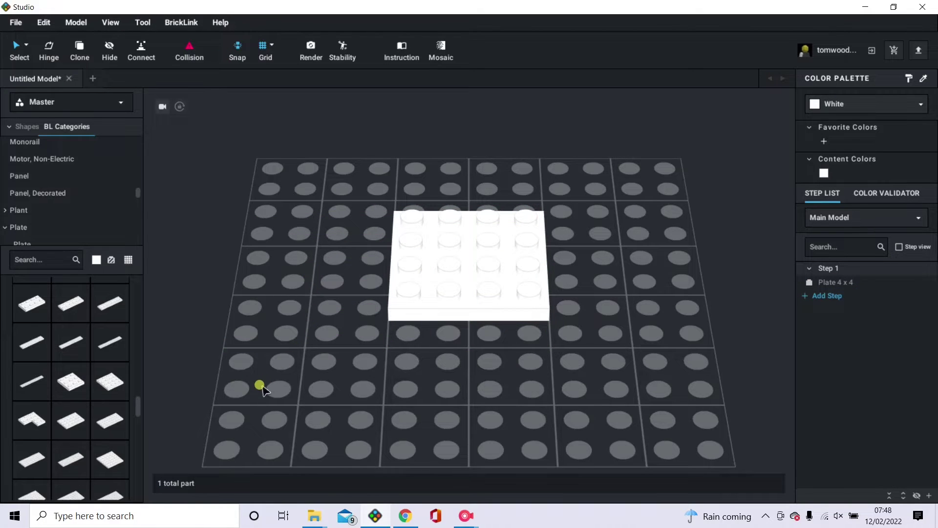
- Place a white Brick 1 x 4 from the Brick category along the back row of the 4 x 4 plate
scroll(88, 210, up, 3)
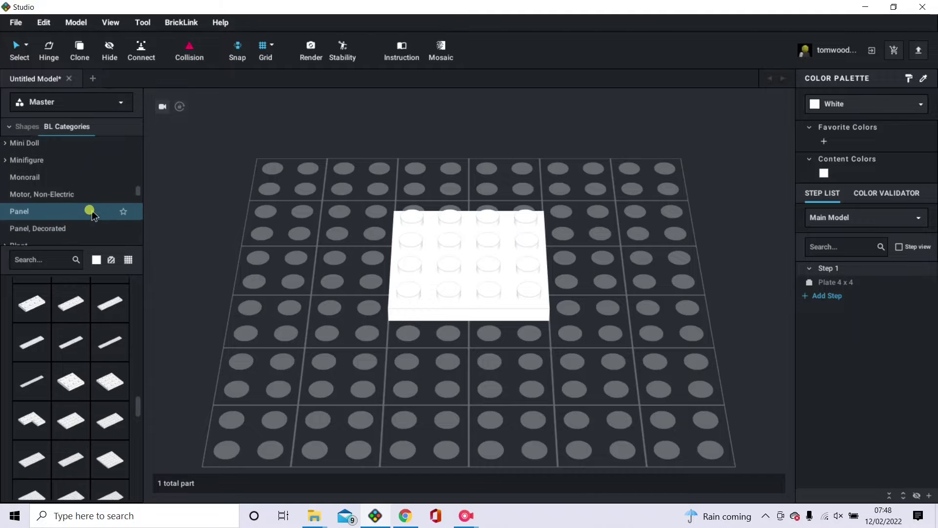
drag(140, 201, 142, 153)
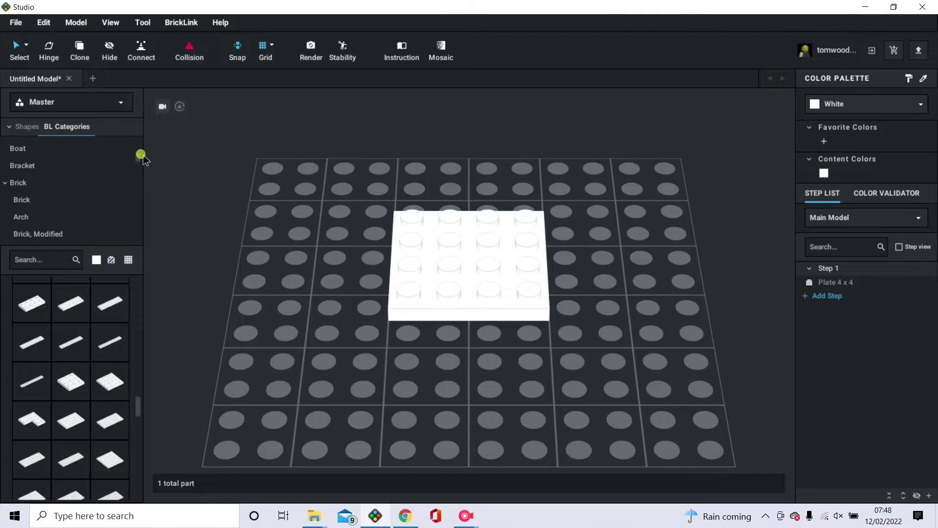
click(99, 198)
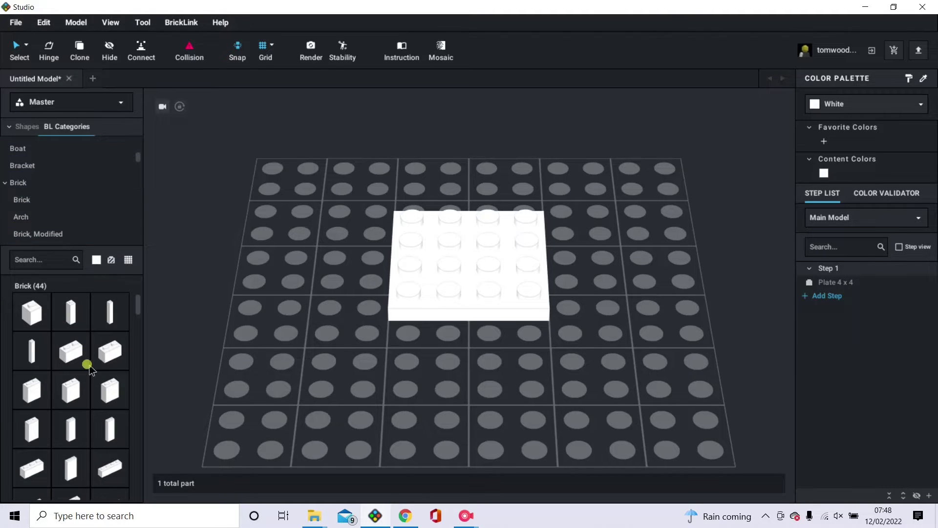
drag(129, 448, 300, 198)
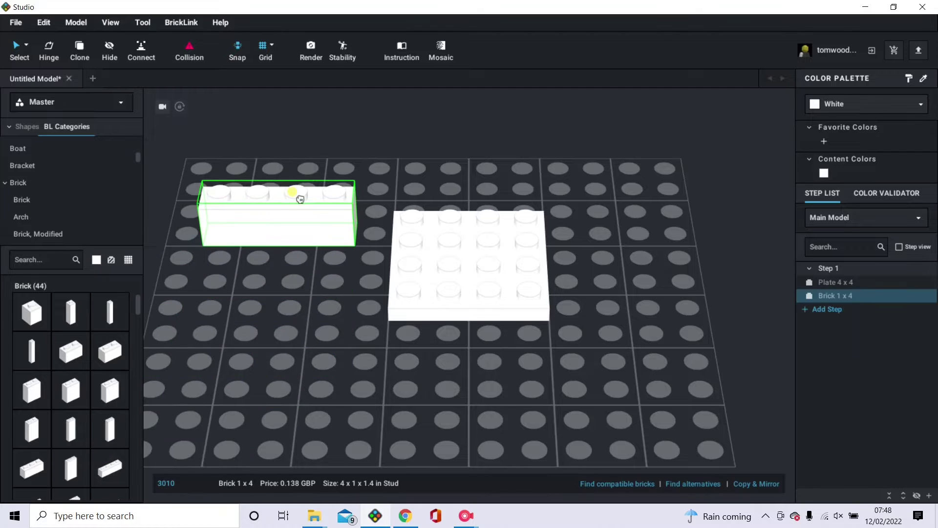
click(291, 272)
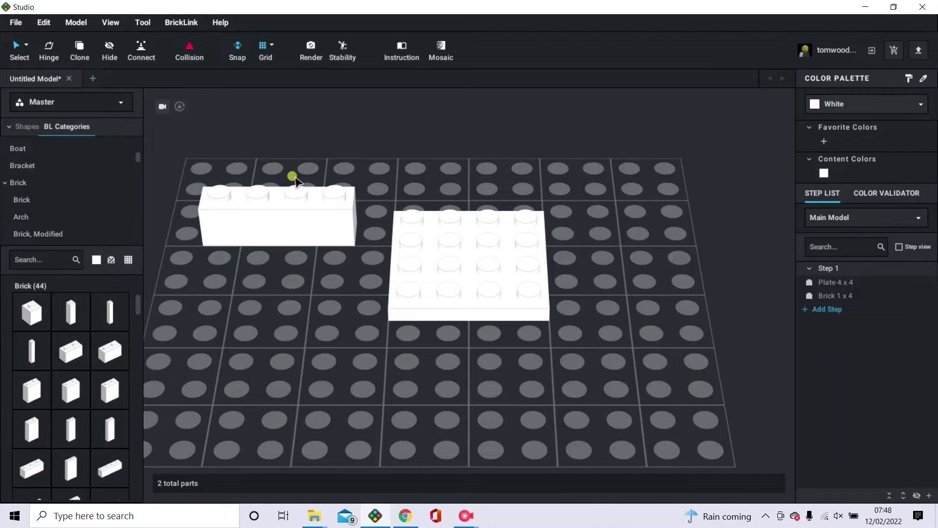
drag(281, 214, 458, 207)
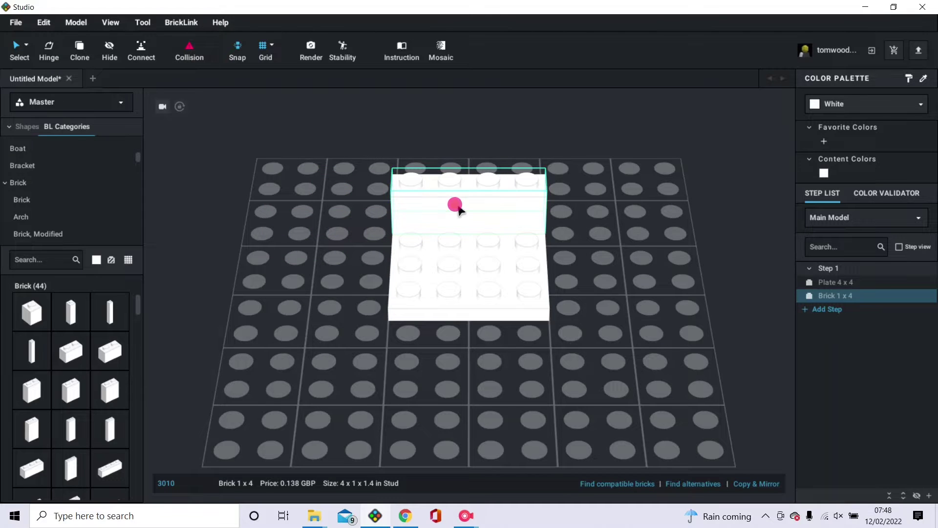
click(302, 215)
- Turn off collision detection, tip the Brick 1 x 4 on its side and move it so it overlaps the plate
right_drag(302, 215, 261, 222)
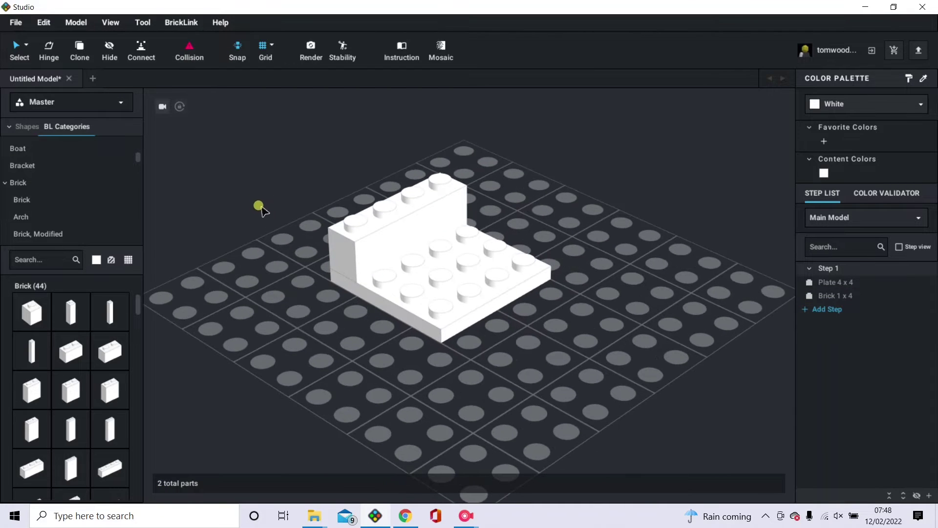
mouse_move(237, 264)
right_down()
mouse_move(220, 262)
mouse_move(246, 260)
mouse_move(235, 263)
right_up()
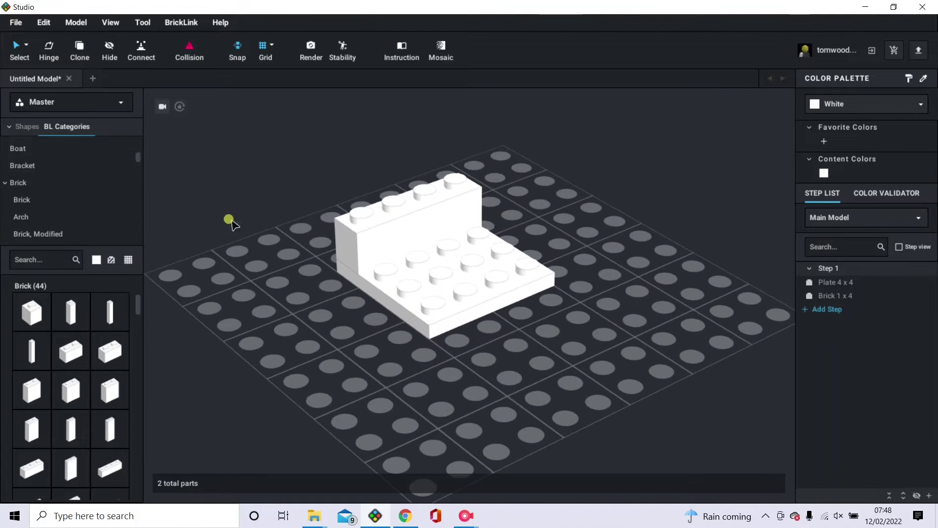
scroll(268, 236, up, 2)
scroll(269, 237, down, 3)
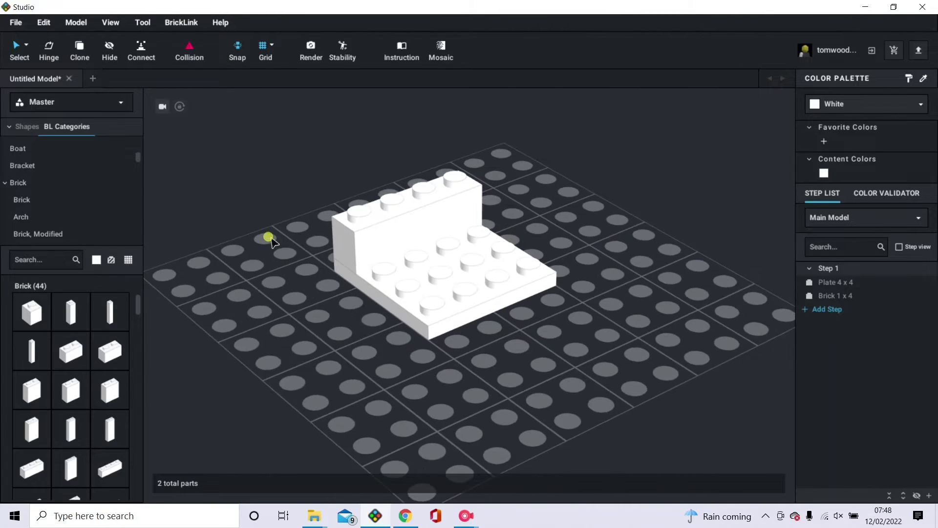
scroll(273, 240, up, 1)
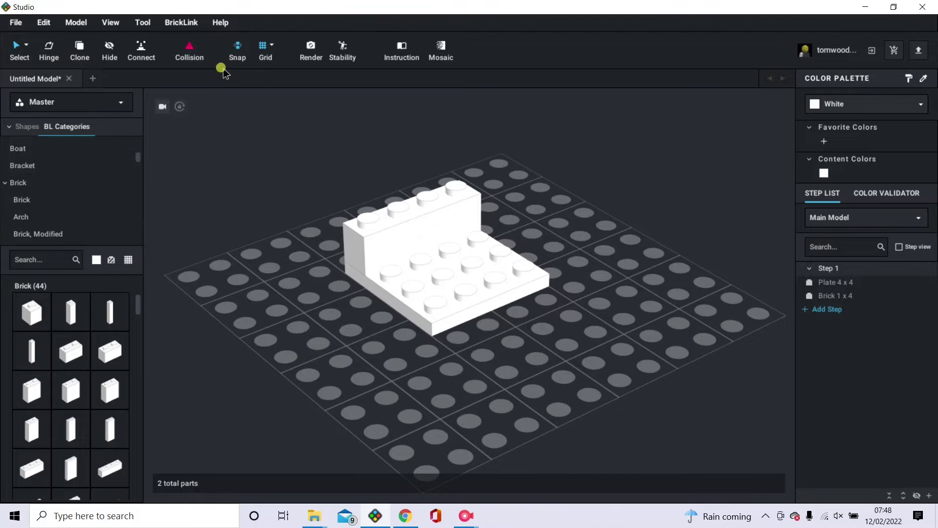
click(186, 46)
drag(359, 228, 394, 282)
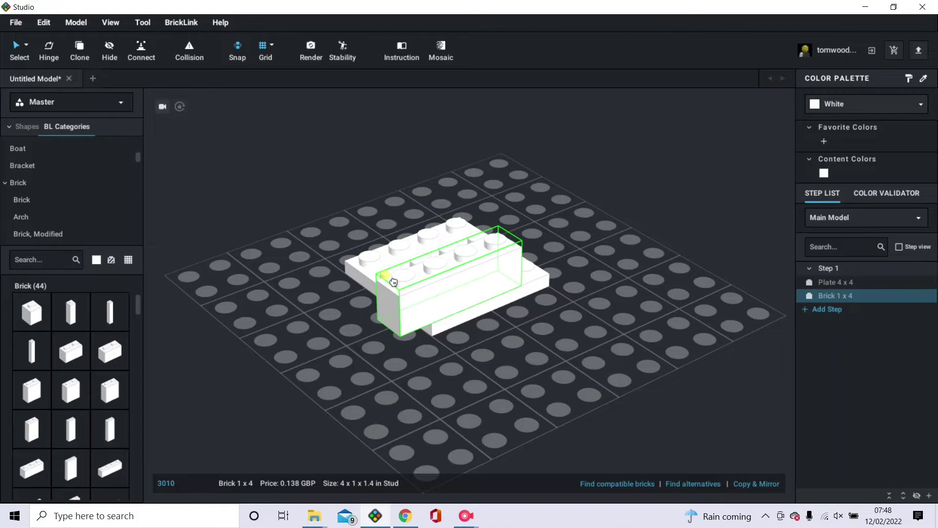
key(Up)
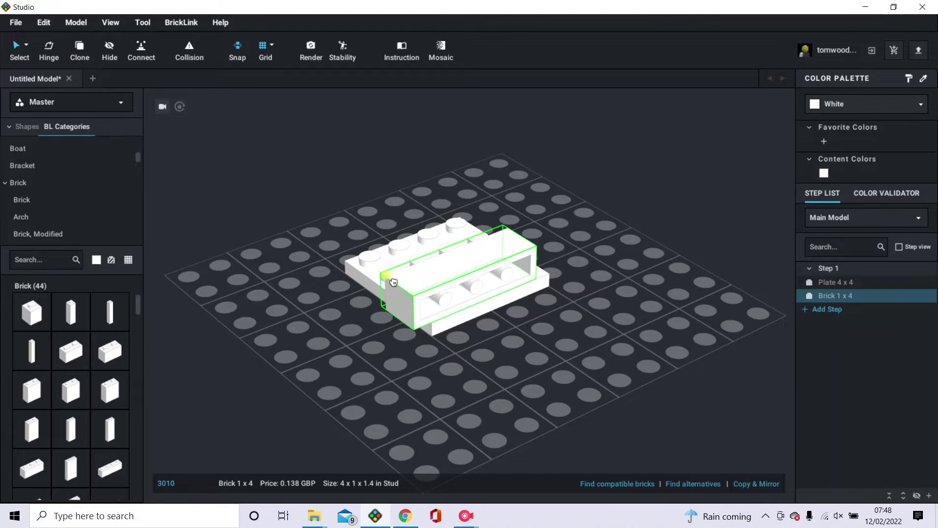
drag(396, 282, 401, 277)
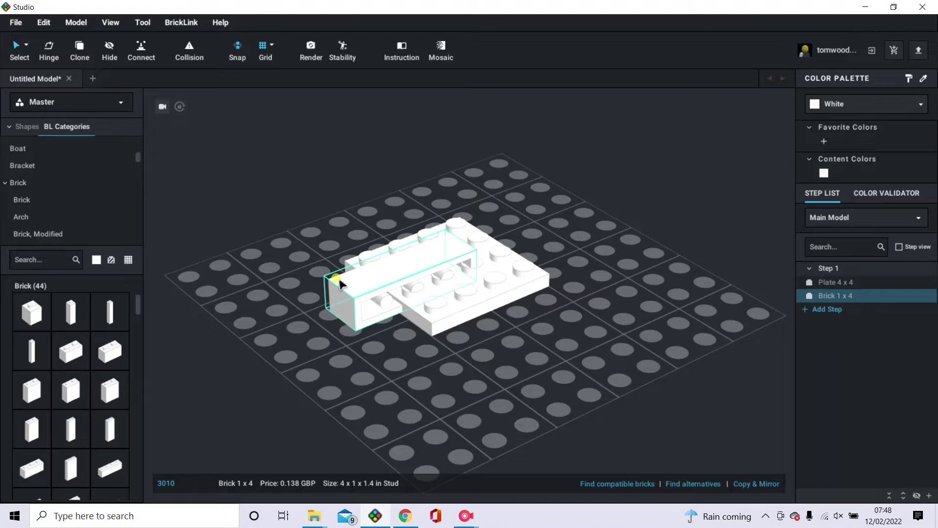
- Turn collision detection back on and return the Brick 1 x 4 upright to the plate's back row
click(200, 52)
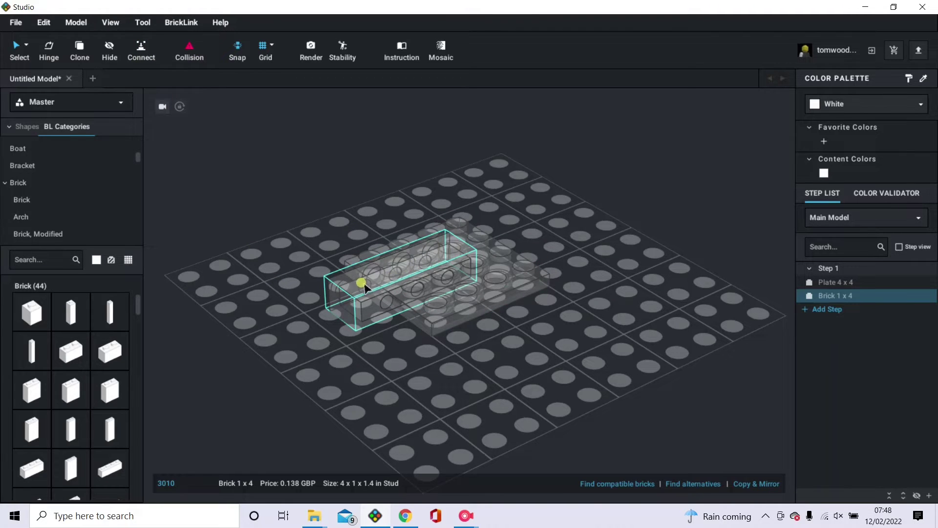
drag(364, 287, 407, 210)
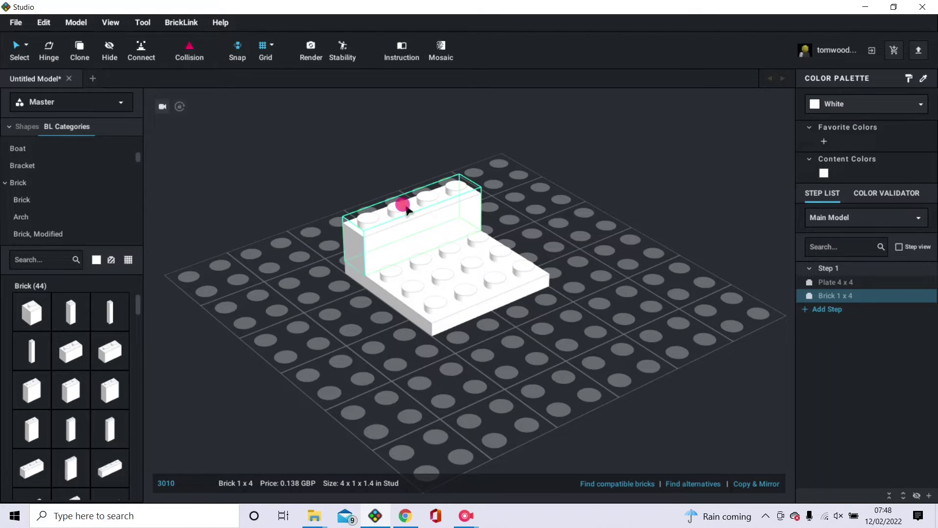
click(270, 264)
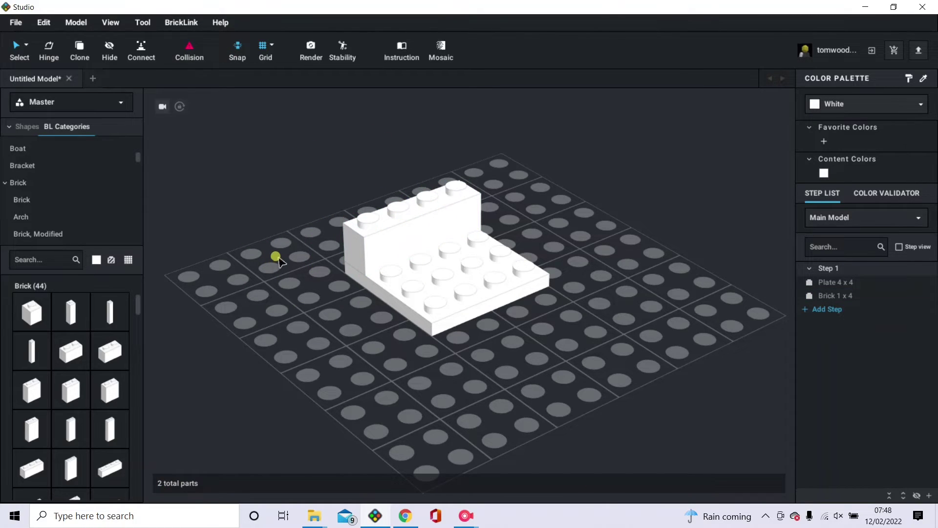
- Take the Brick 1 x 4 off the plate, try rotating it in different directions and set it back on the back row
drag(369, 249, 212, 244)
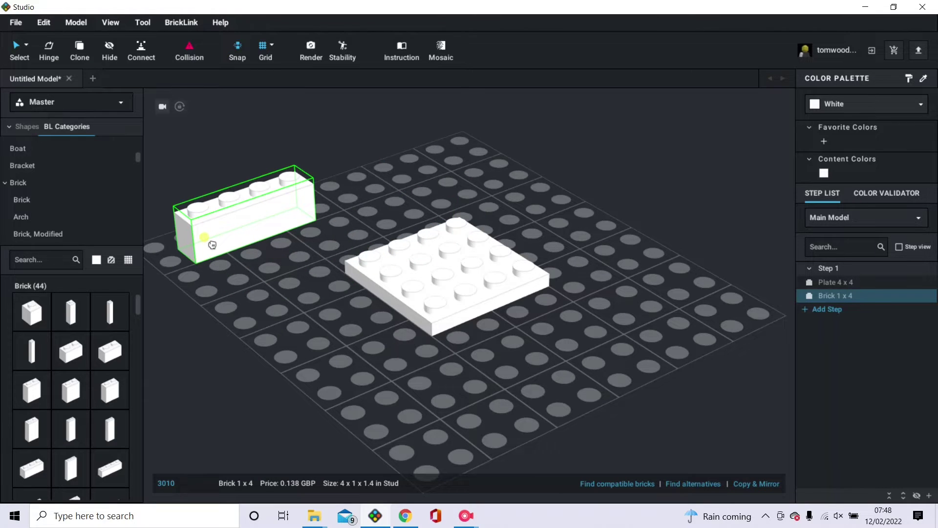
key(Right)
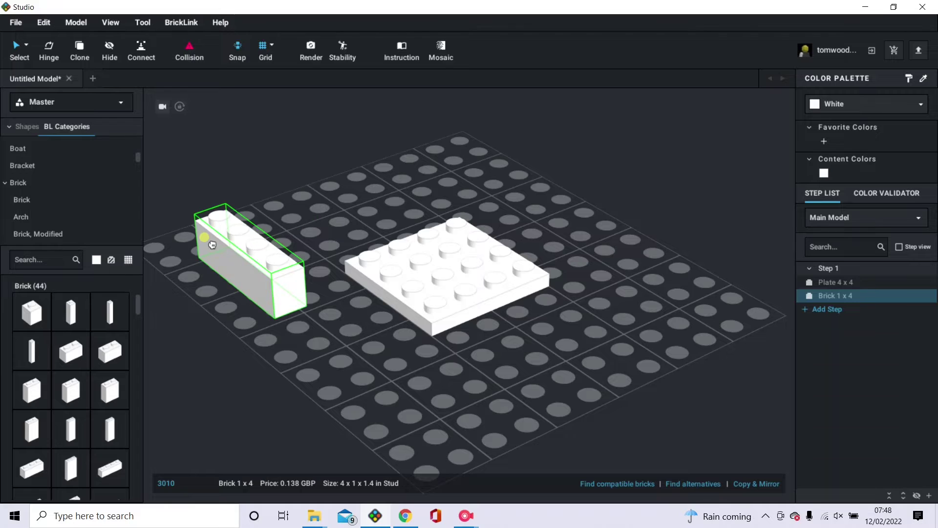
key(Left)
key(Up)
key(Down)
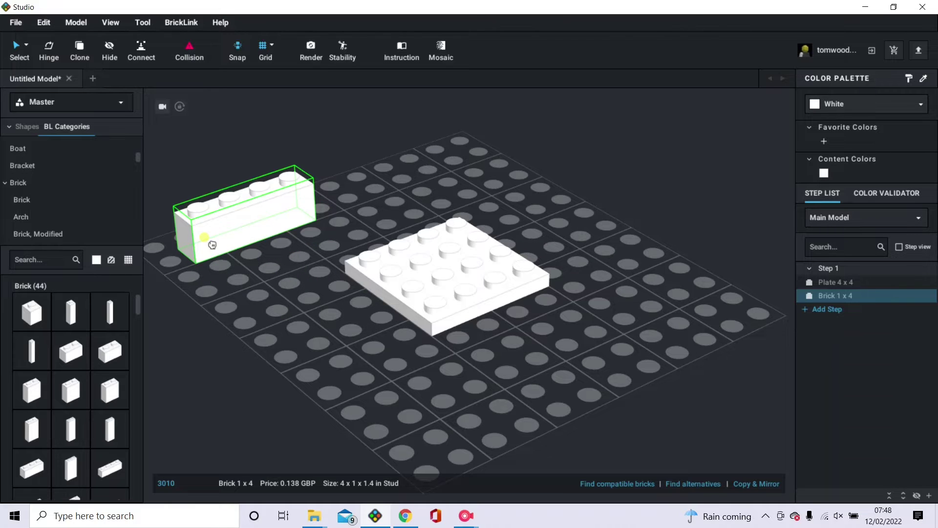
key(Left)
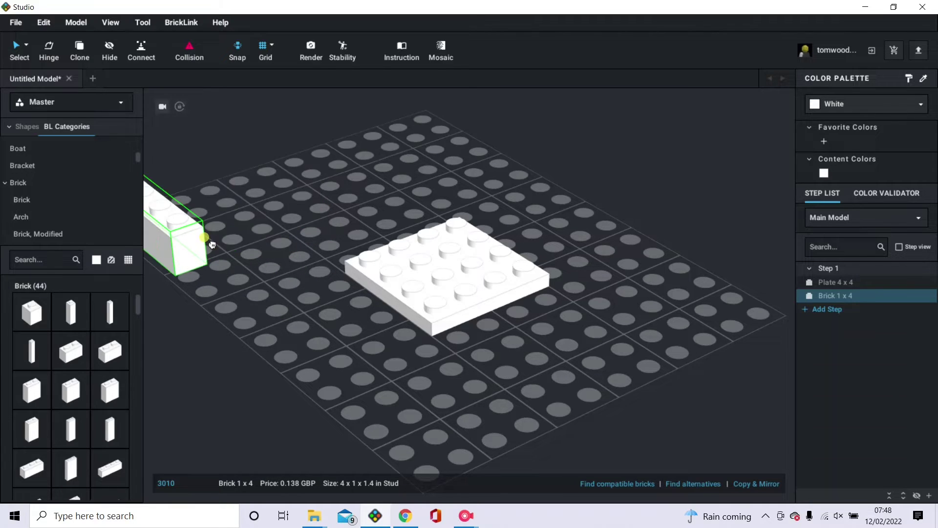
key(Right)
drag(212, 245, 421, 211)
click(400, 219)
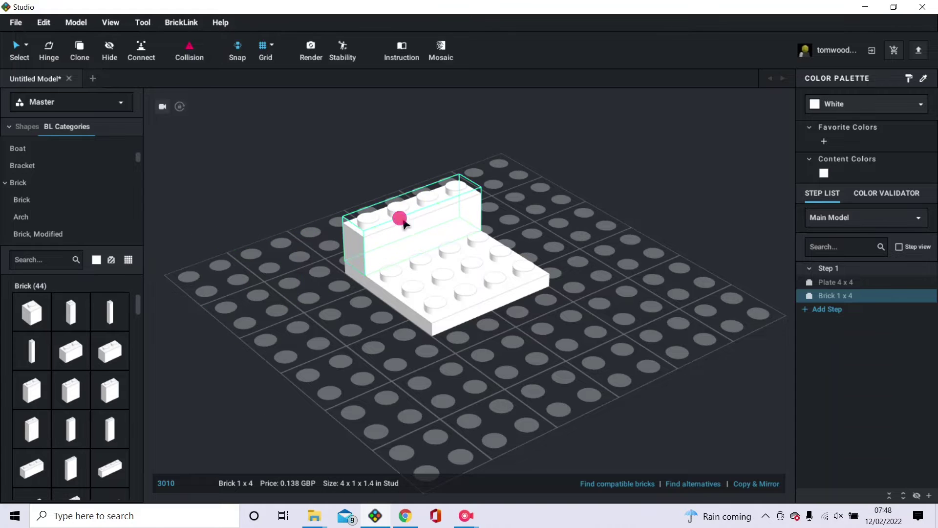
click(303, 300)
- Place two Plate 1 x 2 parts from the Plate category on opposite side edges of the base plate, running front to back against the brick
mouse_move(306, 323)
right_down()
mouse_move(260, 320)
mouse_move(299, 317)
right_up()
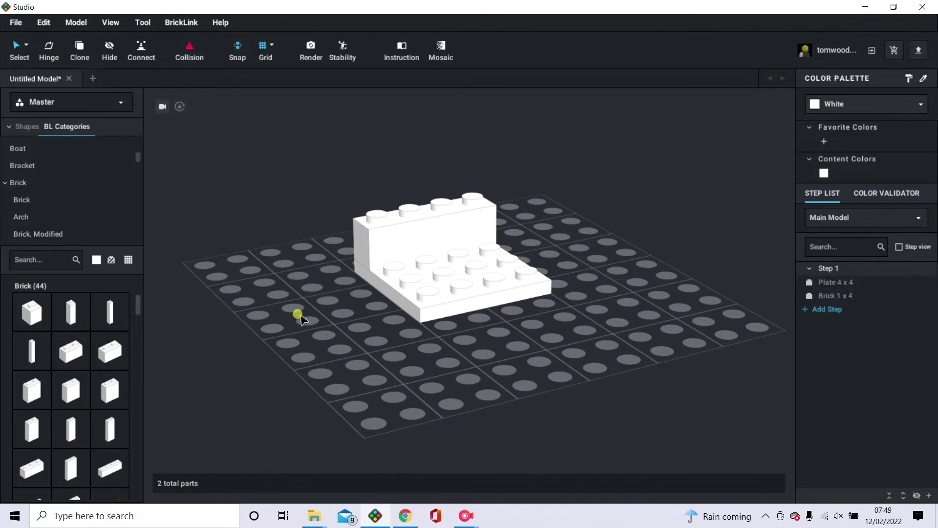
scroll(79, 193, down, 2)
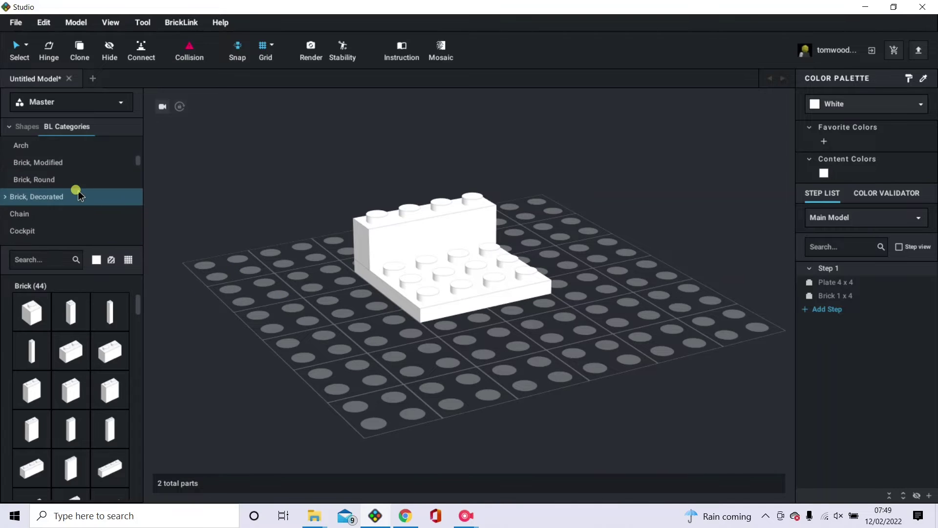
scroll(78, 193, down, 5)
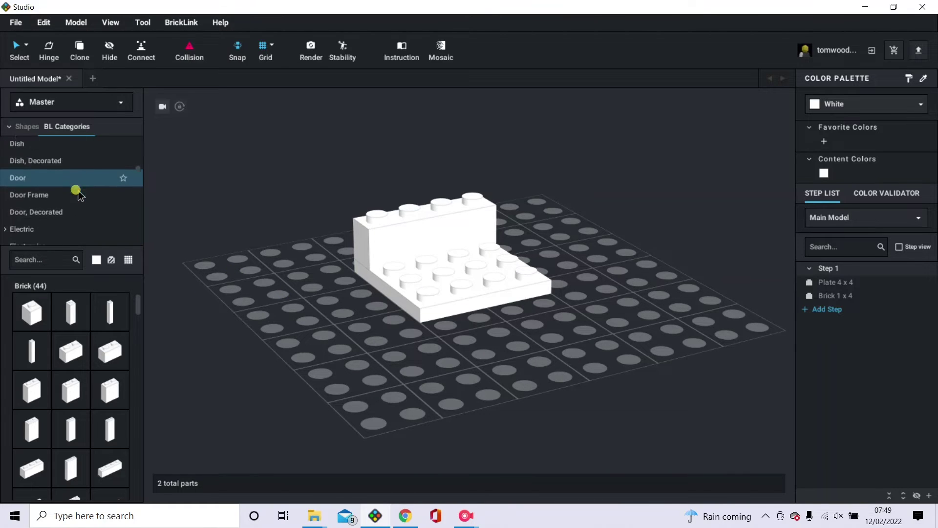
scroll(78, 193, down, 6)
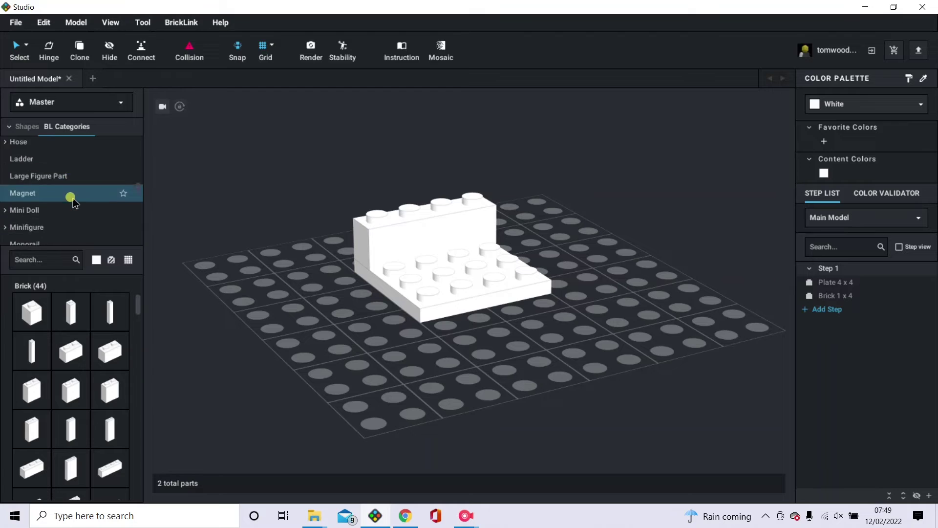
scroll(72, 200, down, 6)
click(72, 182)
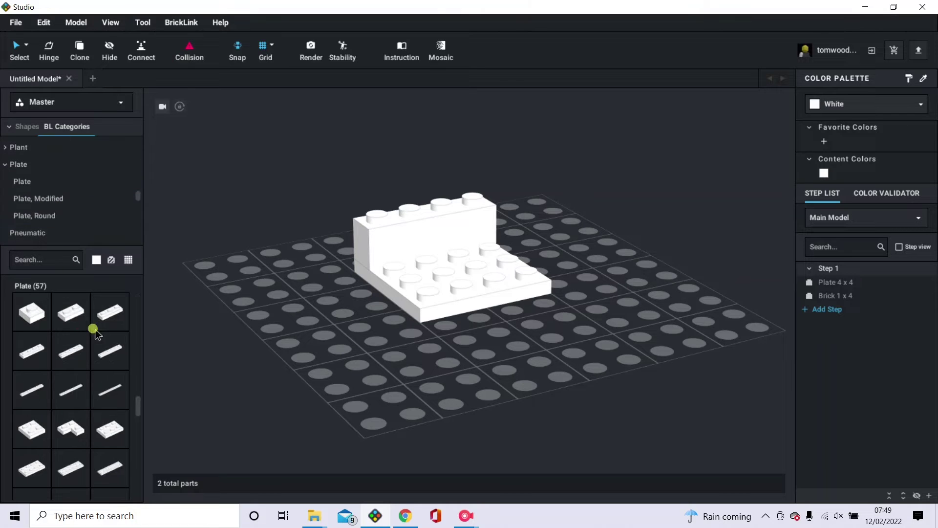
click(74, 316)
key(Right)
click(405, 270)
click(497, 248)
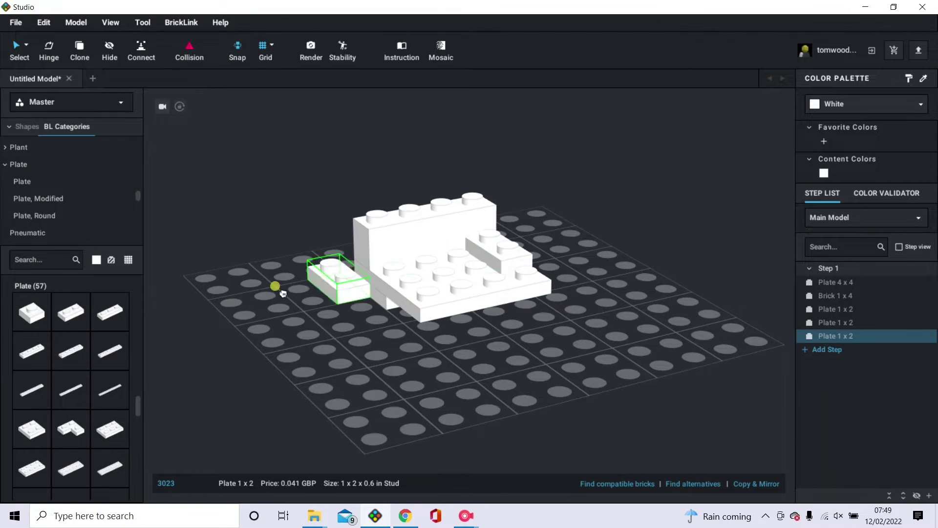
key(Escape)
mouse_move(397, 271)
mouse_down()
mouse_move(390, 291)
mouse_move(398, 285)
mouse_up()
click(314, 298)
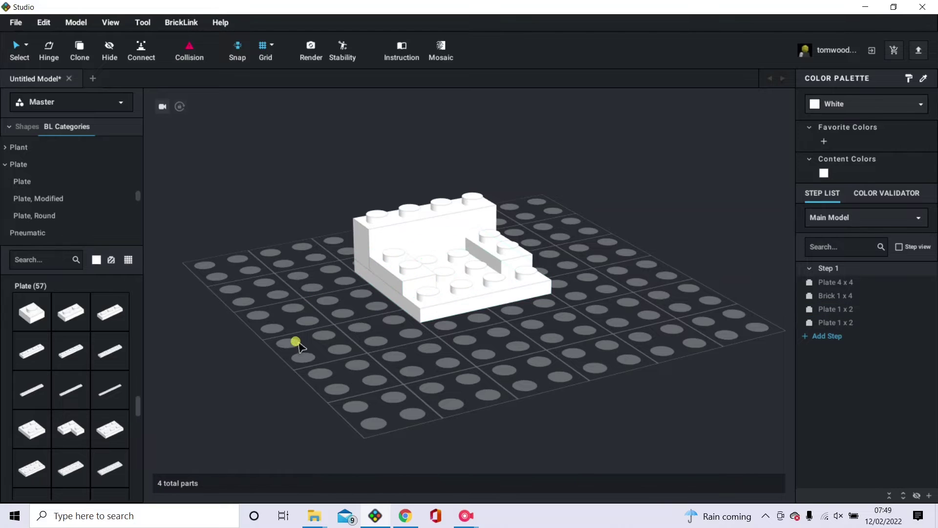
- Place a Brick, Modified 1 x 2 x 1 2/3 with Studs on 1 Side on the right 1 x 2 plate, side studs facing outward
scroll(76, 195, up, 12)
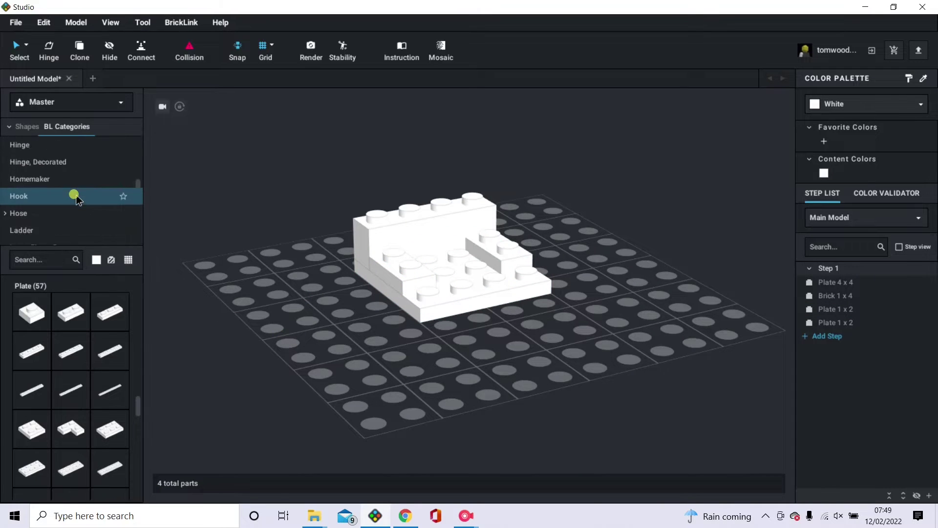
scroll(76, 196, up, 10)
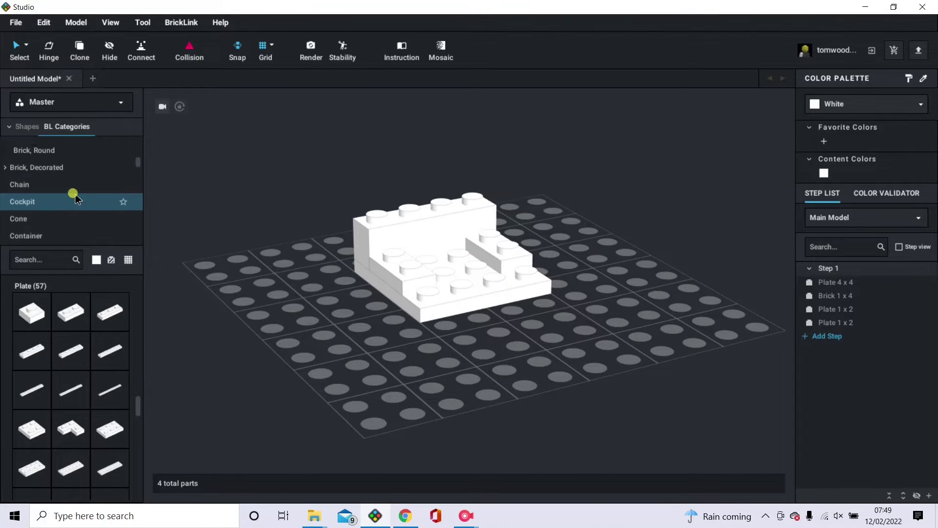
click(74, 161)
scroll(74, 408, down, 3)
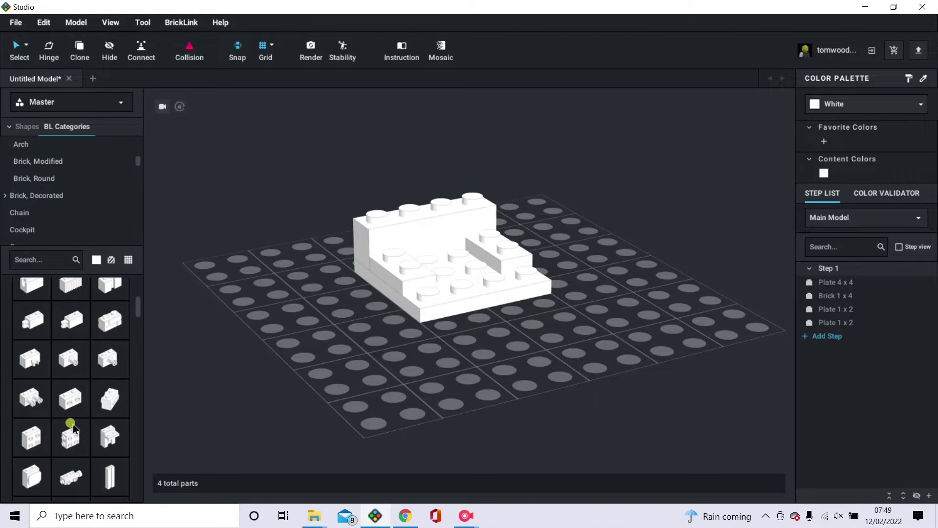
drag(71, 427, 279, 335)
key(Right)
click(513, 170)
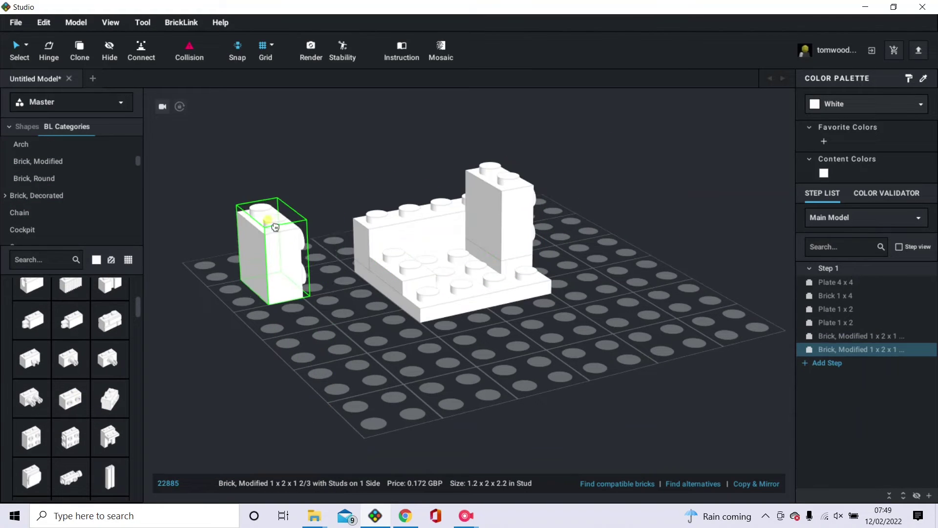
- Turn a second Brick, Modified 1 x 2 x 1 2/3 around and place it on the left 1 x 2 plate, side studs facing outward
key(Right)
key(Right)
click(370, 193)
right_click(357, 198)
drag(357, 199, 384, 221)
- Duplicate the Brick 1 x 4 twice, stacking one copy on the back brick and placing the other along the plate's front row
click(362, 226)
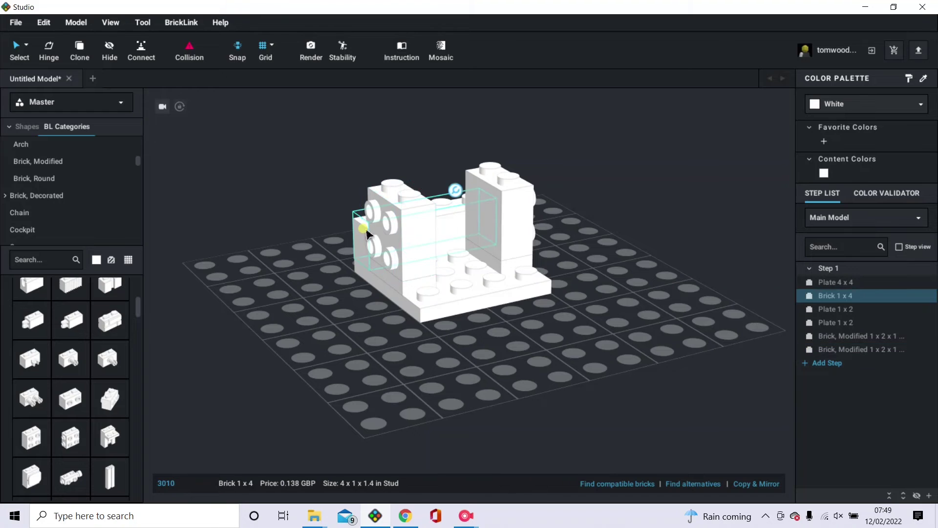
key(ctrl+d)
right_drag(403, 187, 413, 208)
click(432, 211)
key(ctrl+d)
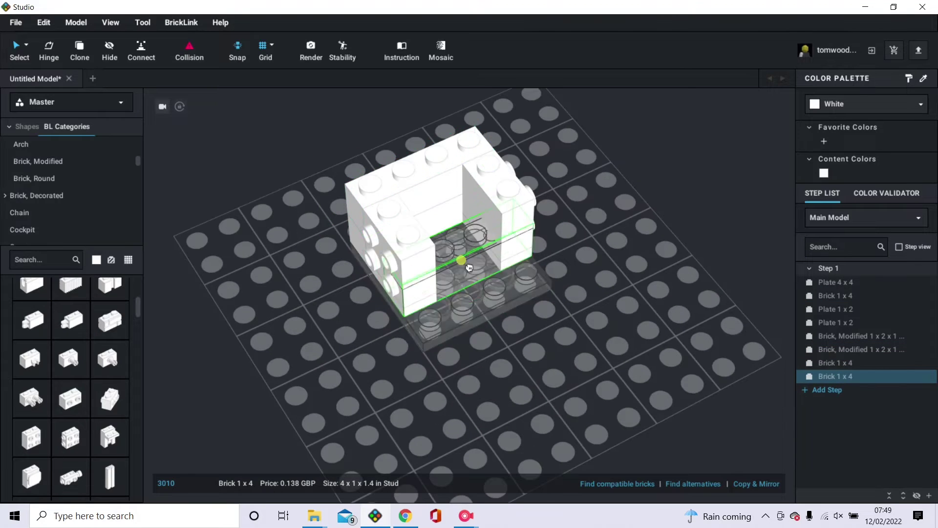
click(482, 275)
click(582, 314)
- Inspect the color list for both side-stud bricks with unavailable colors shown and hidden
right_drag(587, 320, 557, 302)
click(422, 233)
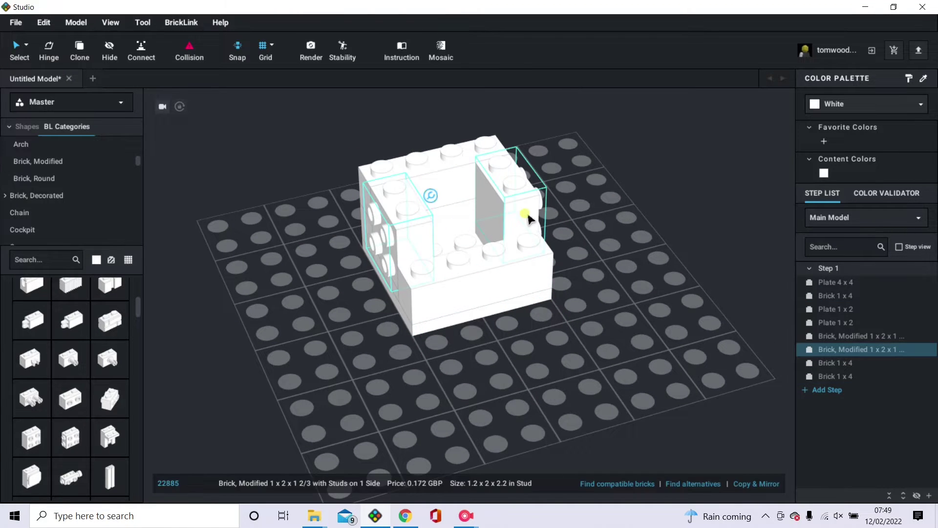
ctrl+click(529, 217)
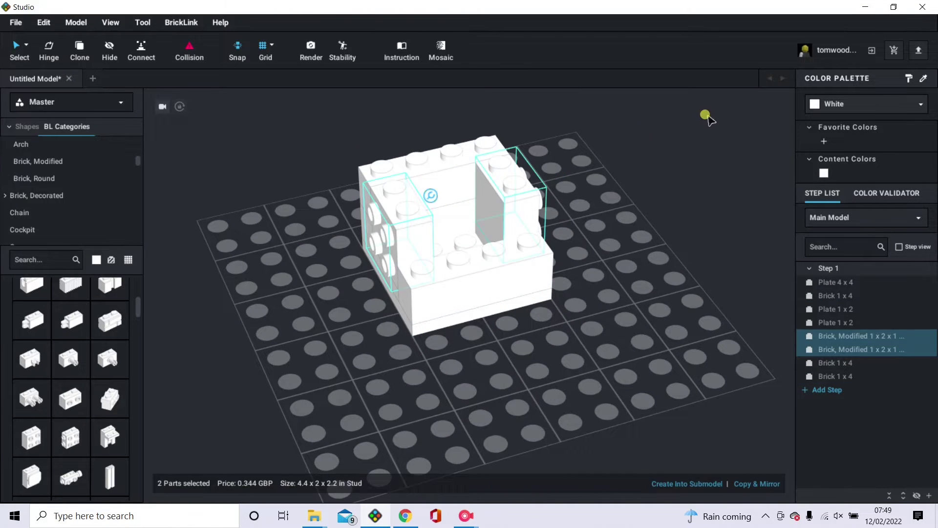
click(830, 108)
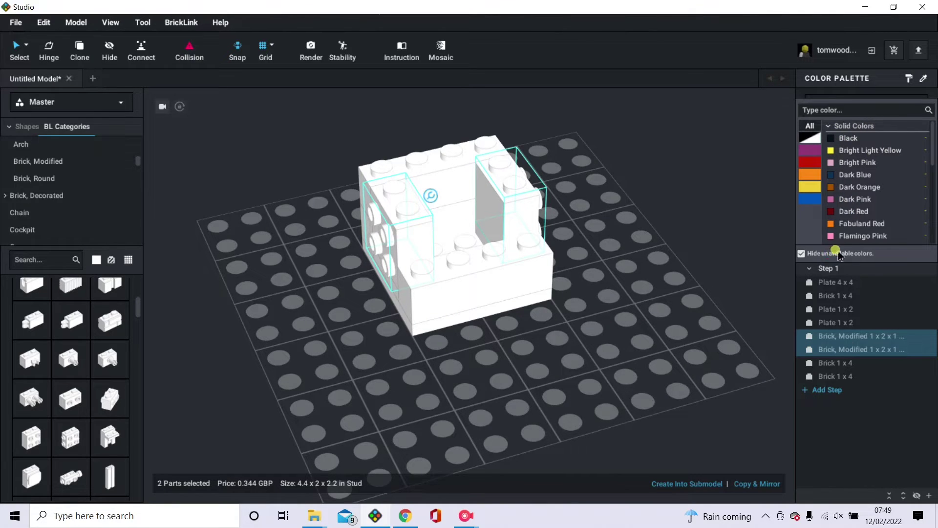
click(800, 253)
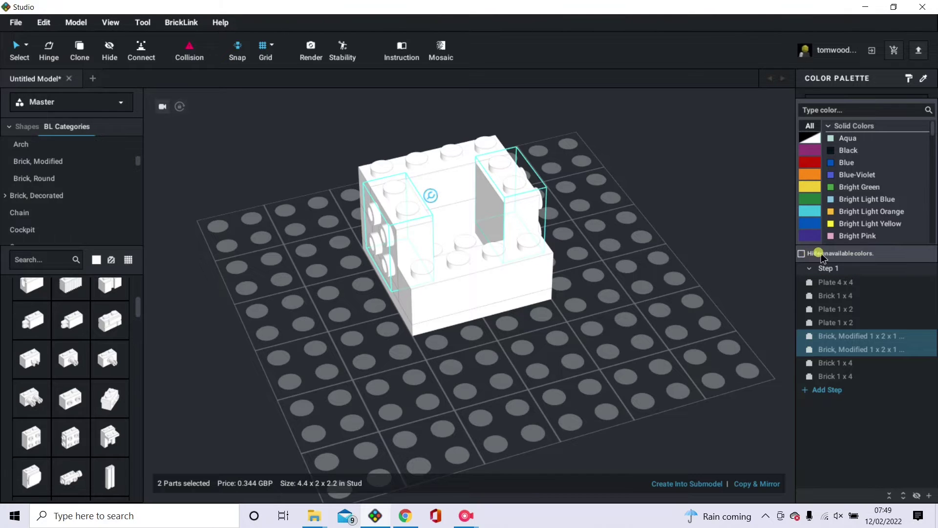
click(800, 253)
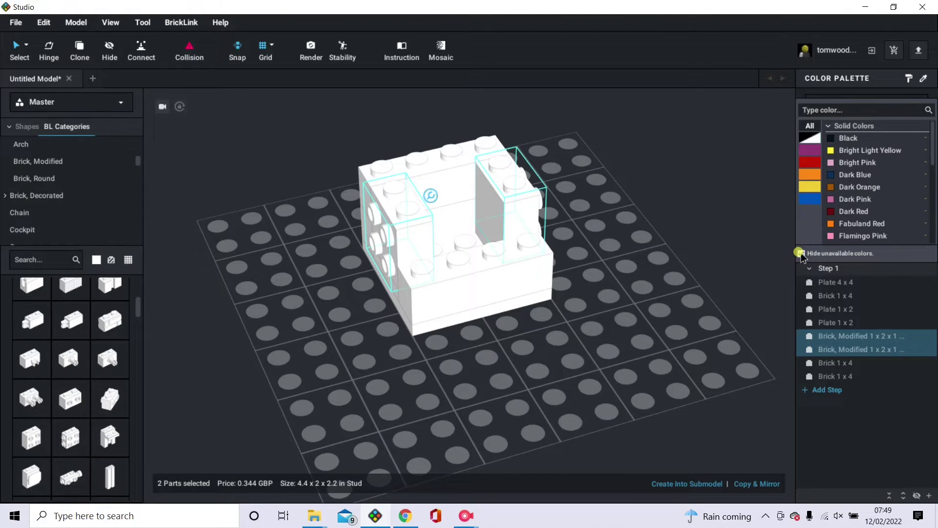
- Recolor both Brick, Modified 1 x 2 x 1 2/3 parts Light Bluish Gray
click(513, 204)
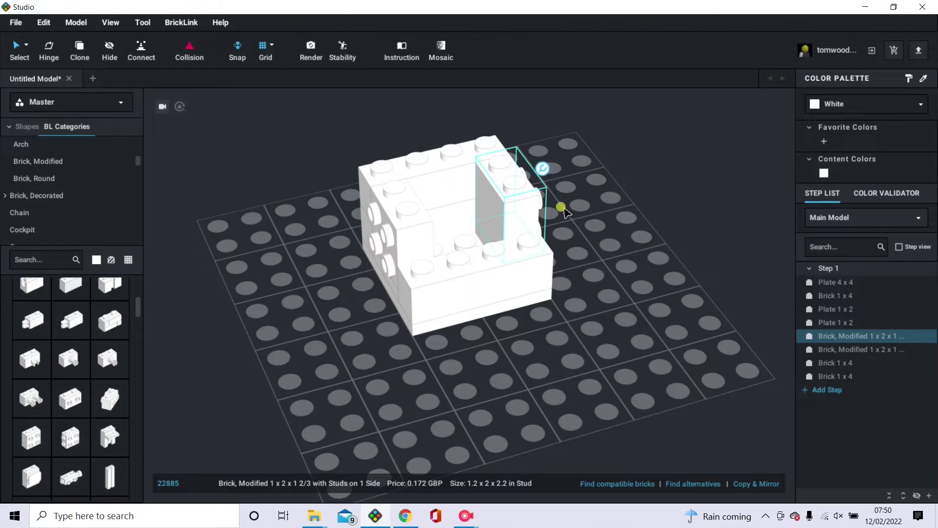
shift+click(408, 243)
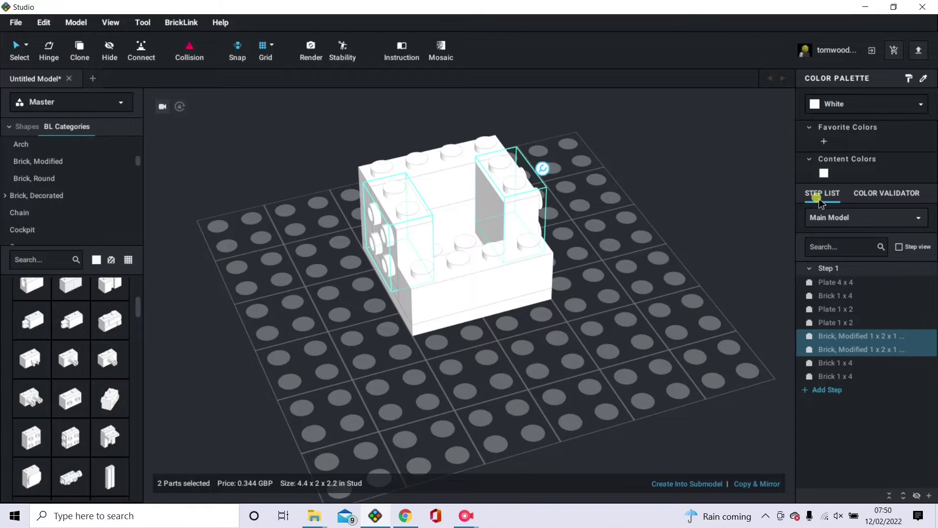
click(878, 110)
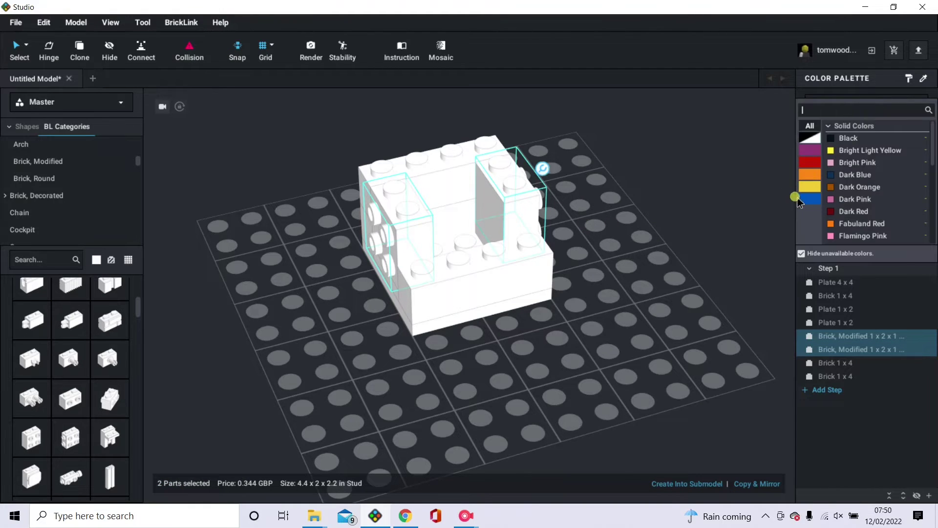
click(809, 143)
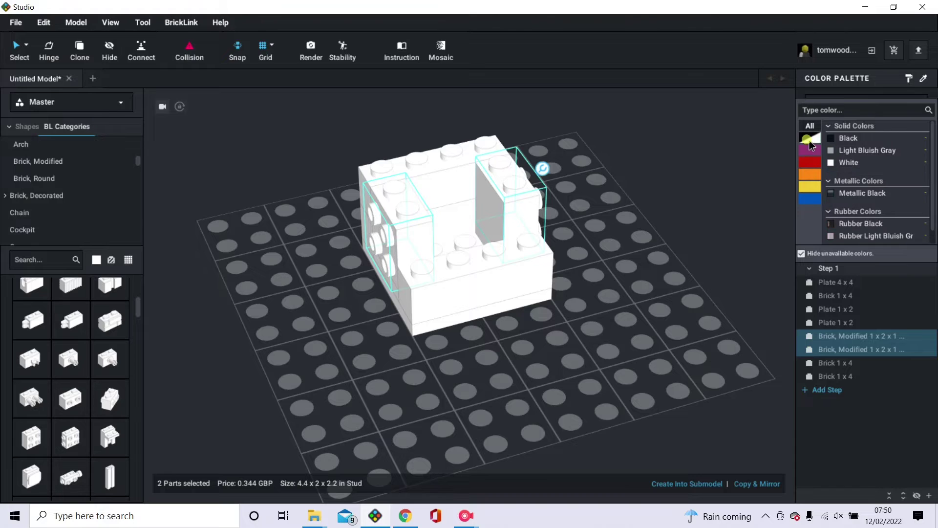
click(809, 198)
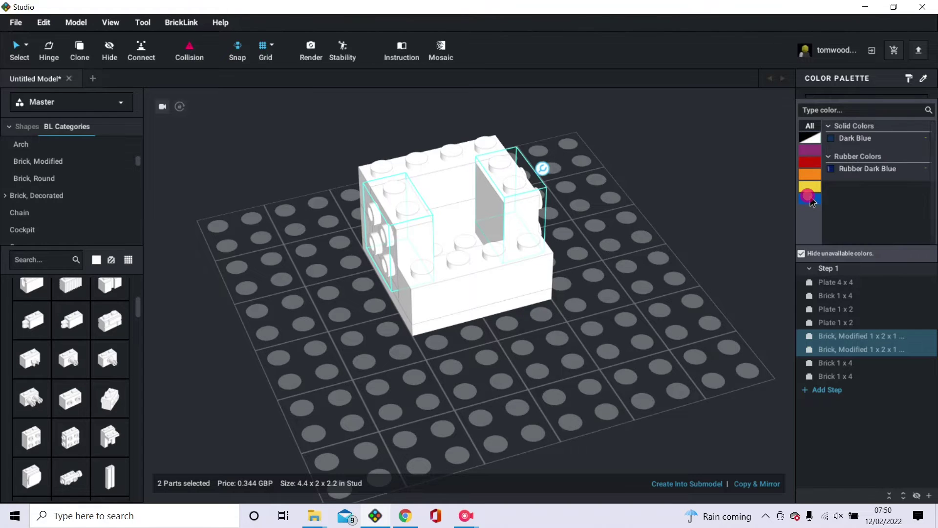
click(810, 143)
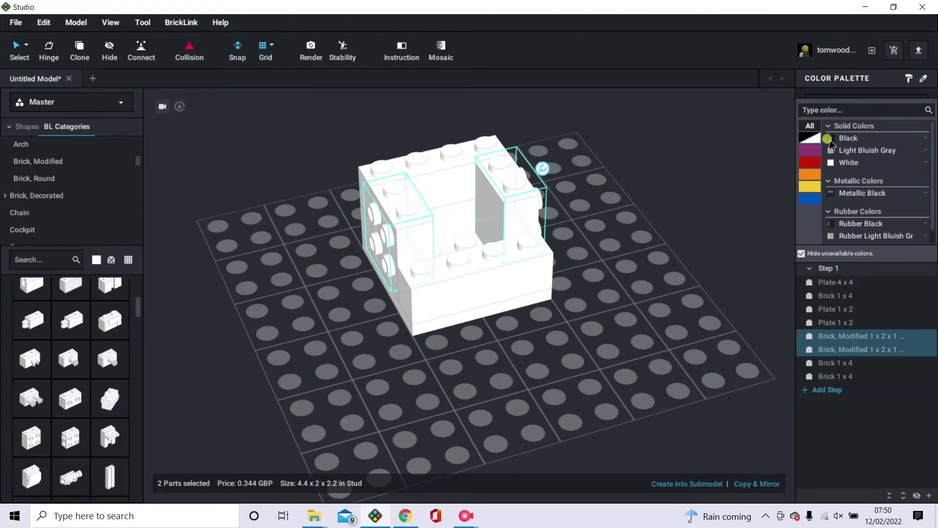
click(850, 152)
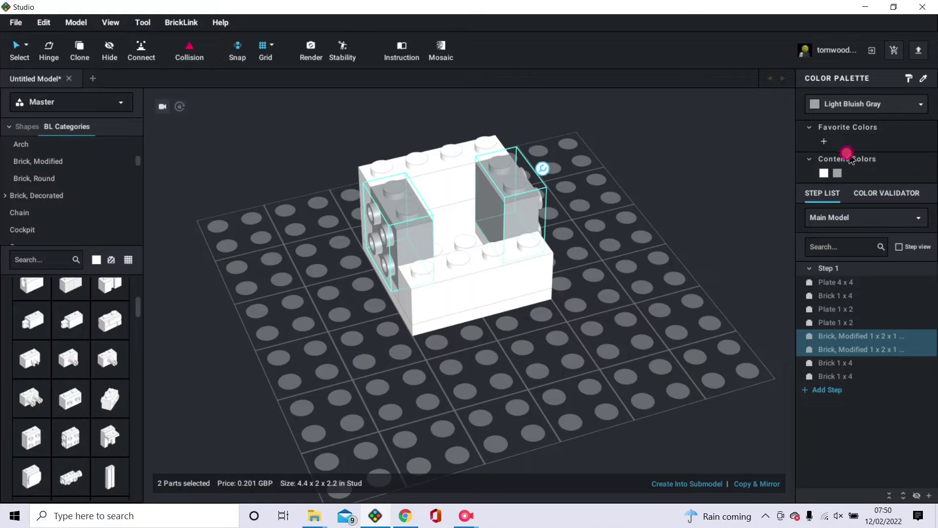
click(678, 264)
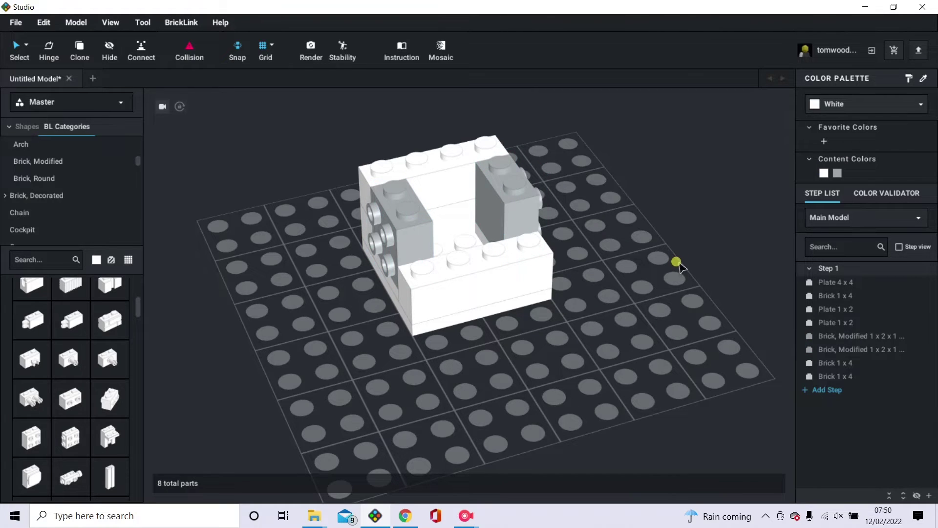
- Stack two 2 x 2 round bricks from the Brick, Round category in the cavity at the center of the model
click(70, 180)
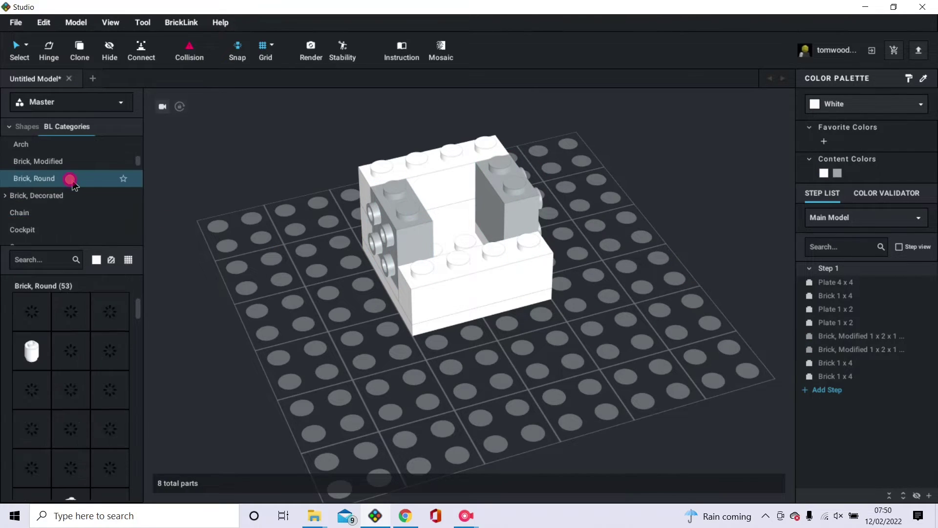
scroll(78, 357, down, 3)
drag(73, 359, 466, 193)
right_drag(463, 190, 457, 231)
click(457, 232)
click(456, 211)
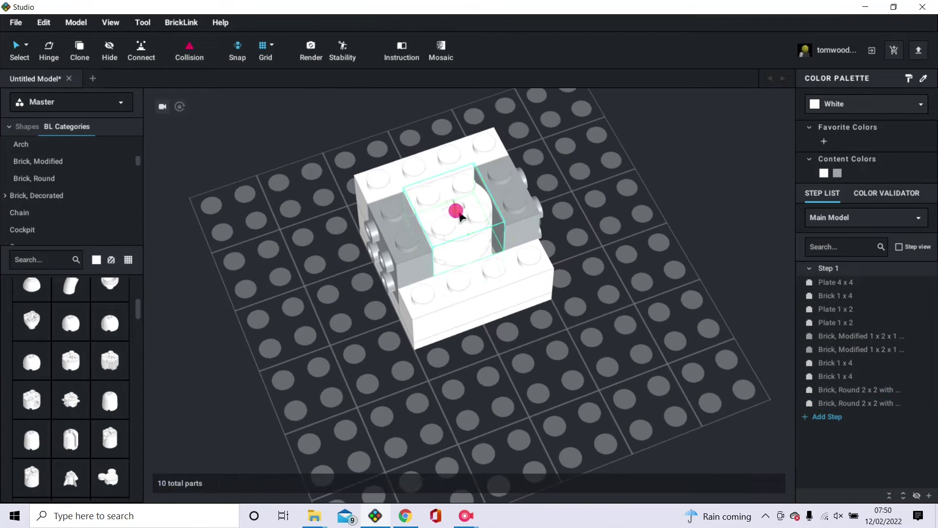
key(Escape)
- Recolor the two stacked 2 x 2 round bricks in the center Bright Green
click(489, 251)
ctrl+click(483, 236)
click(868, 109)
click(857, 160)
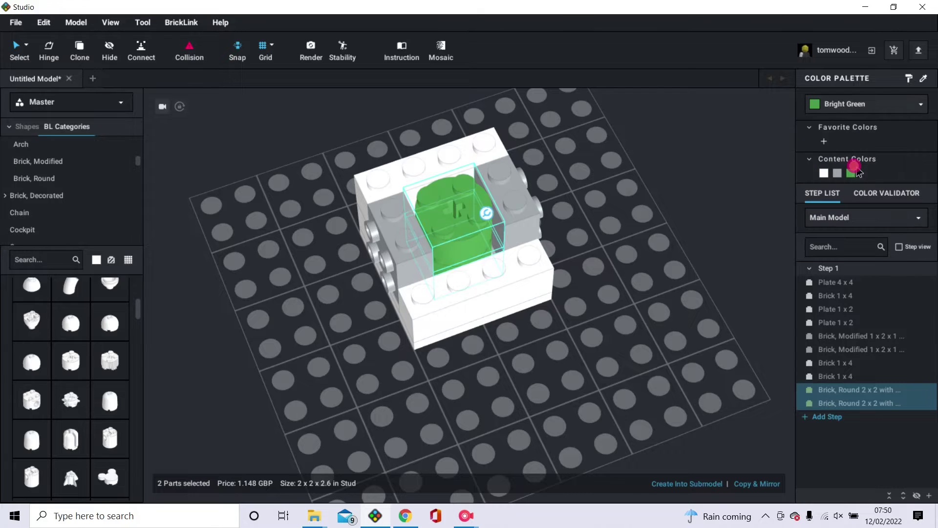
click(651, 294)
- Stack another white Brick 1 x 4 on top of the front brick, level with the back wall
right_drag(652, 301, 651, 276)
scroll(650, 275, down, 3)
right_click(581, 279)
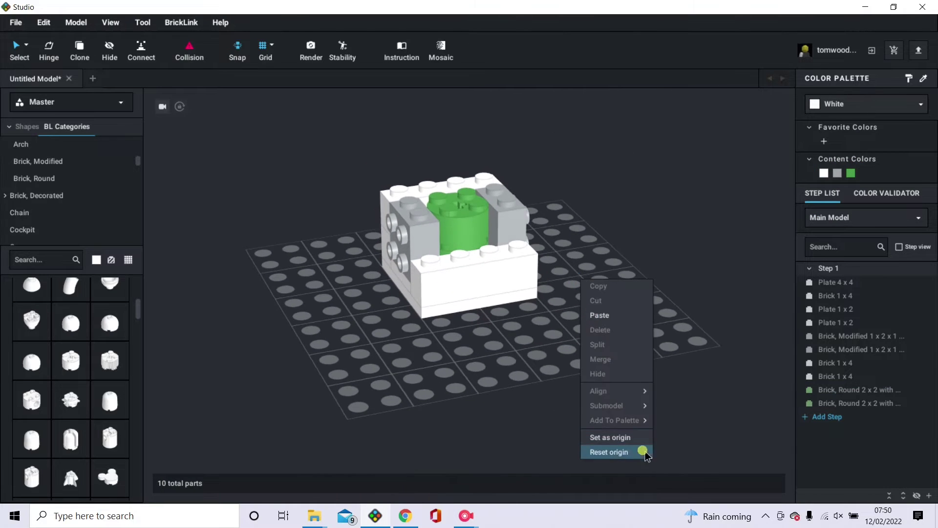
click(643, 452)
click(704, 335)
scroll(704, 335, down, 5)
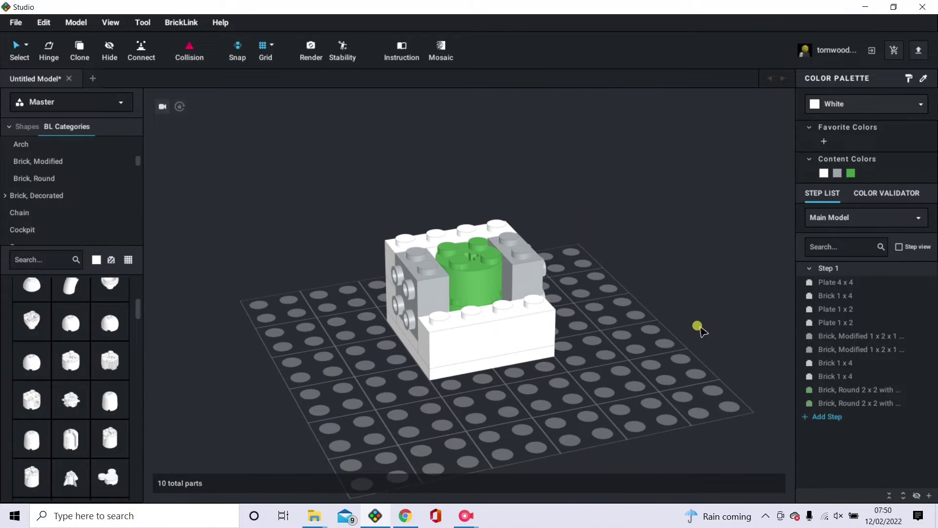
click(511, 334)
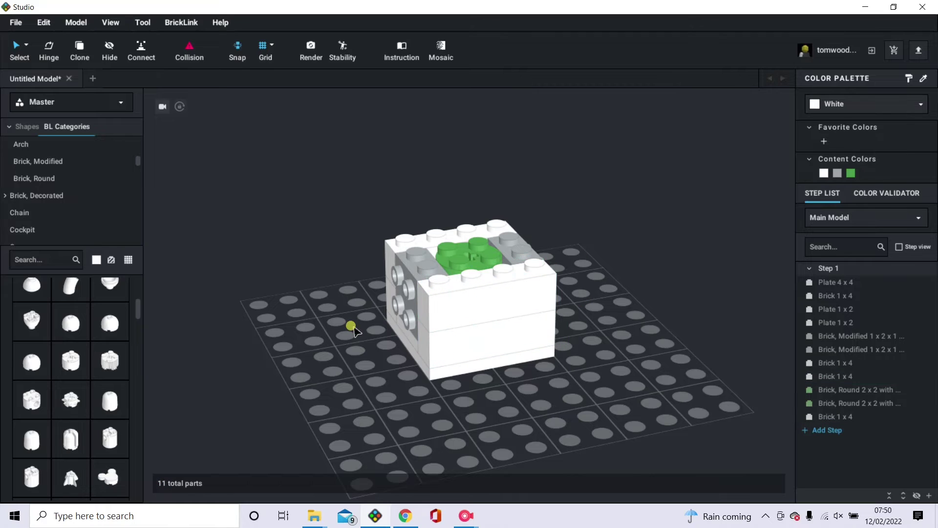
- Duplicate the Plate 4 x 4 from the base and place the copy flush on top of the body
click(455, 373)
key(ctrl+d)
click(462, 238)
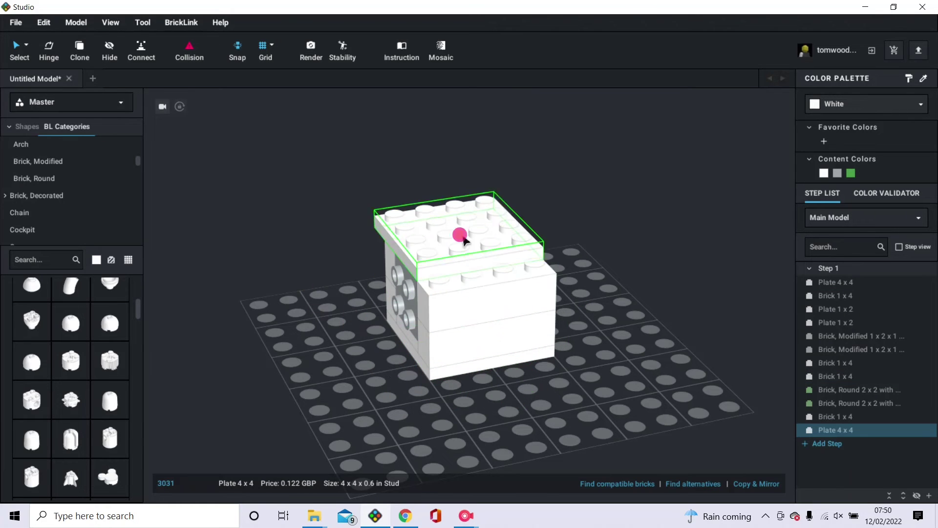
click(339, 341)
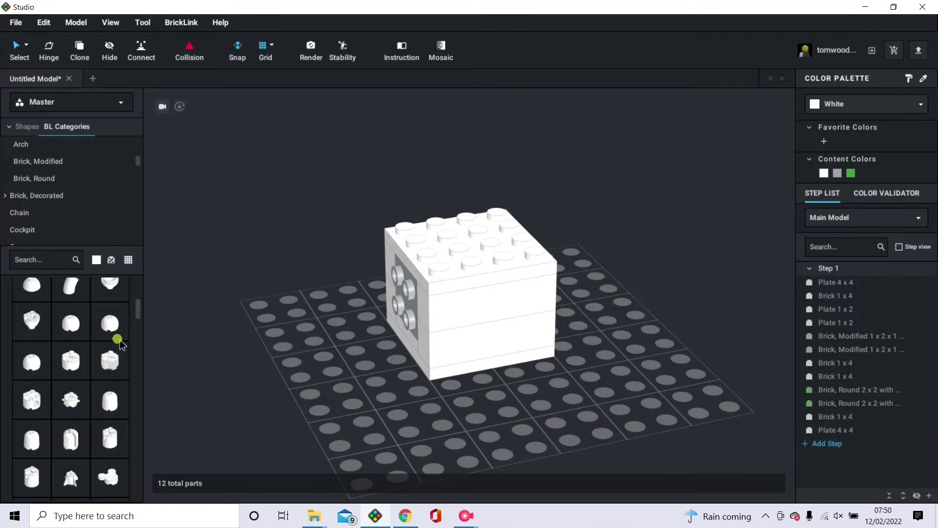
- Attach a Plate 2 x 2 from the Plate category to the four side studs on the body's left face
scroll(88, 216, down, 10)
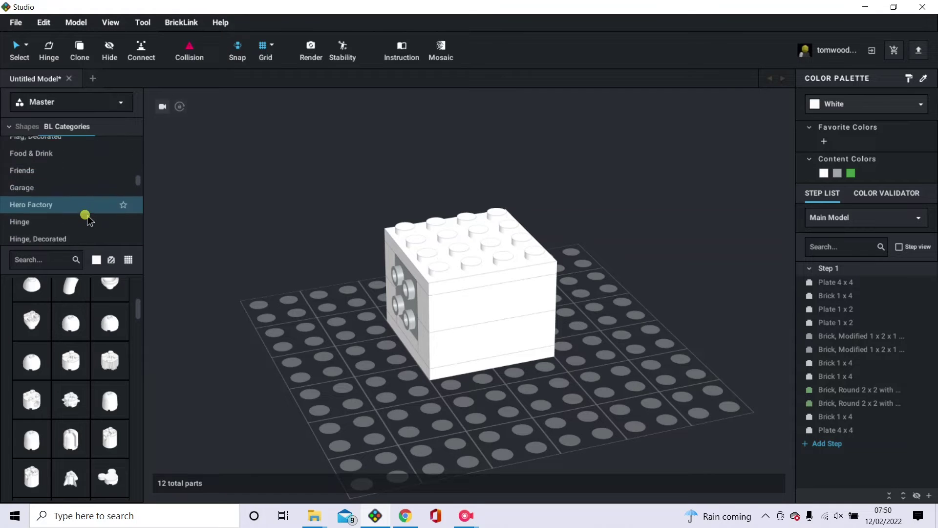
scroll(88, 217, down, 10)
click(83, 190)
click(25, 432)
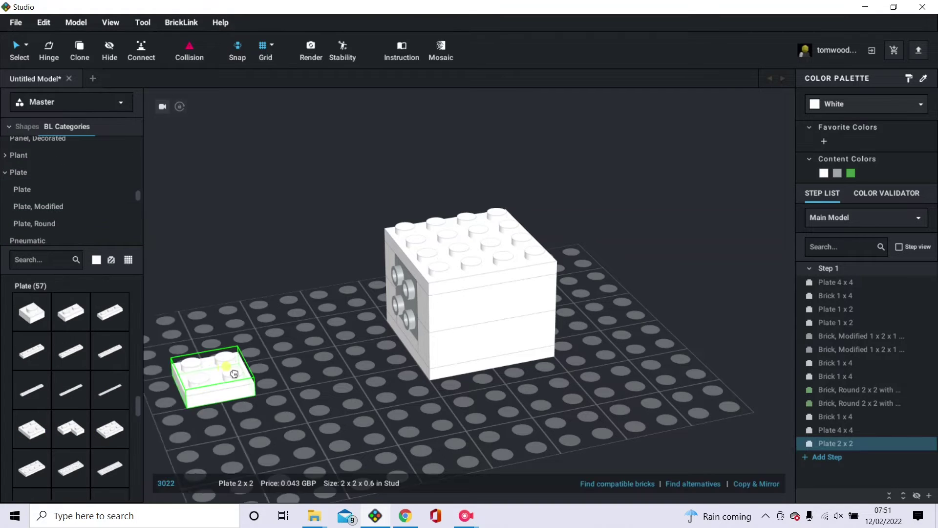
drag(234, 373, 396, 298)
- Attach a clip-type 1 x 2 plate from Plate, Modified to the lower studs of the side 2 x 2 plate, clip facing down
click(55, 201)
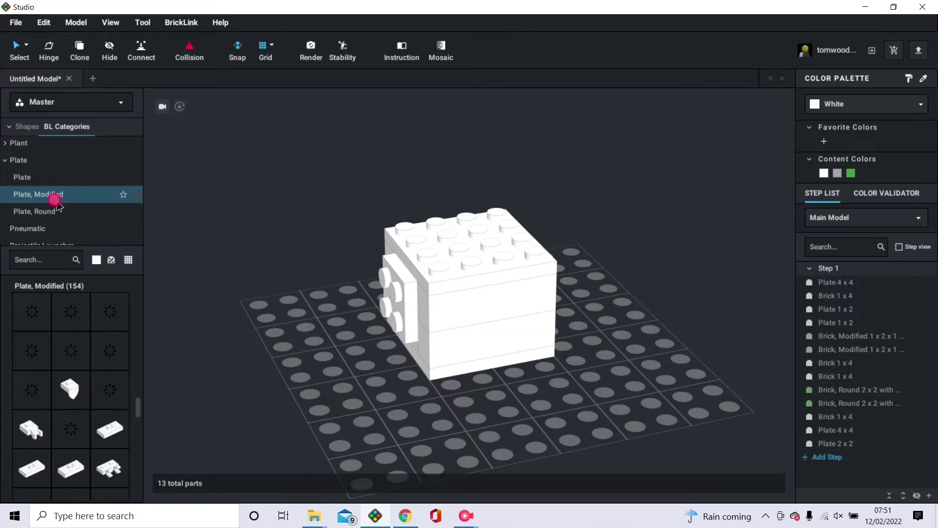
scroll(73, 428, down, 5)
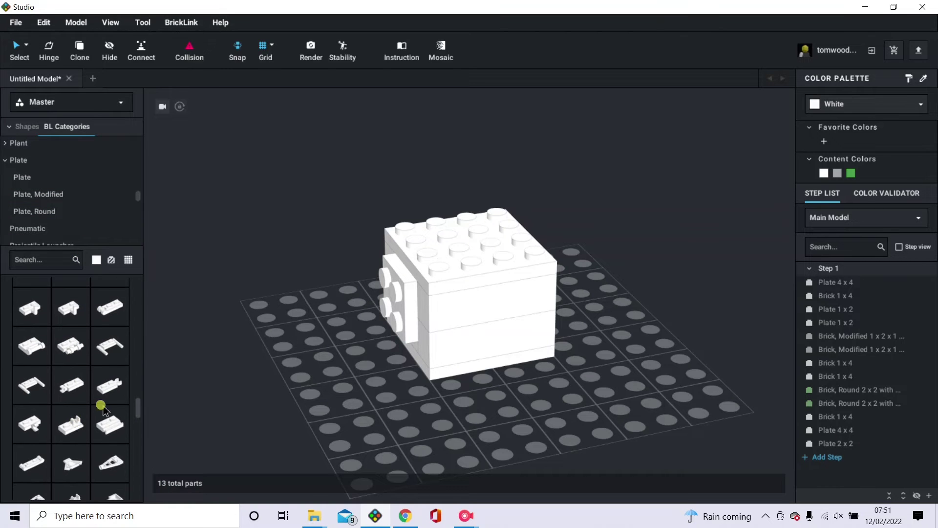
drag(103, 409, 374, 318)
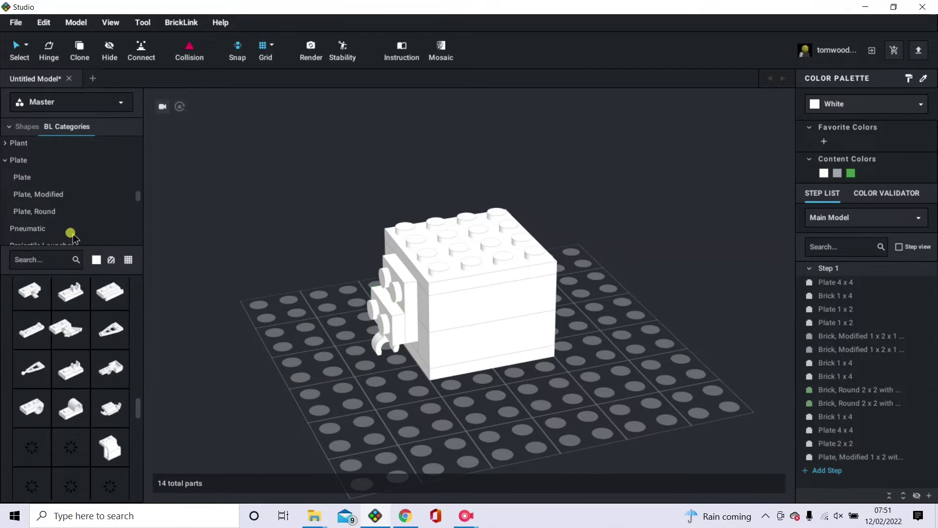
- Attach a Tile 1 x 2 with Groove from the Tile category to the upper studs of the side 2 x 2 plate
scroll(72, 234, down, 15)
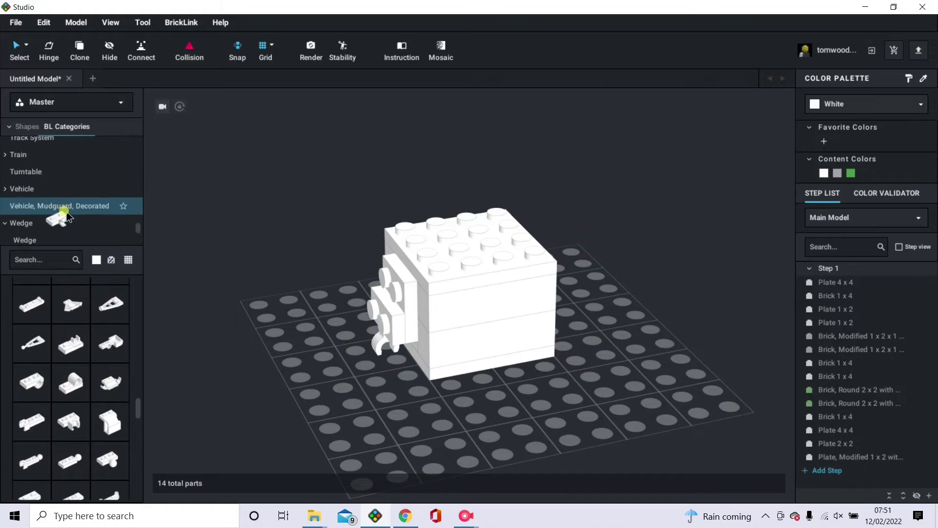
scroll(64, 211, up, 4)
click(37, 176)
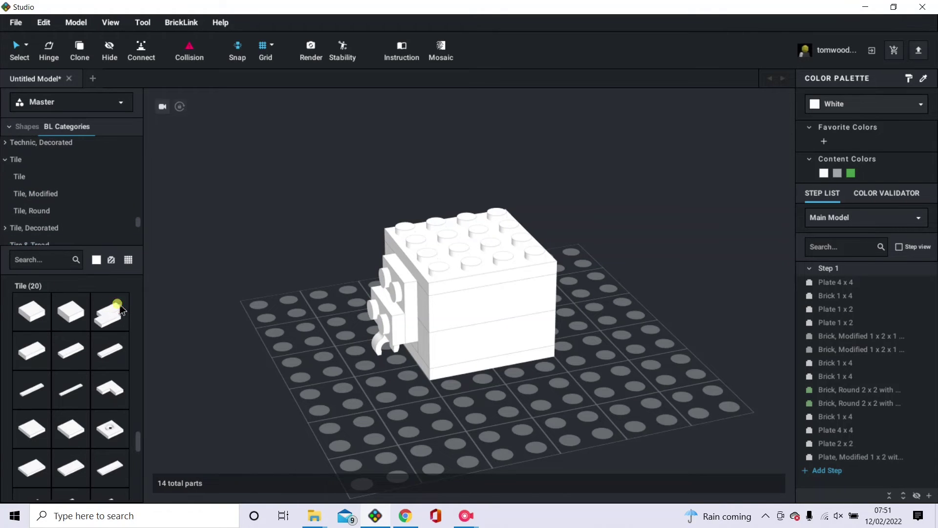
drag(121, 310, 389, 324)
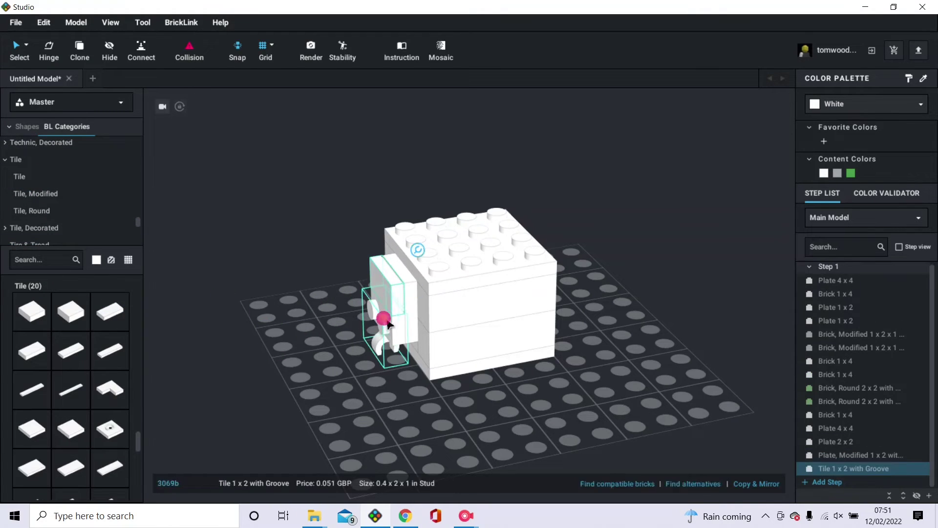
- Duplicate the three-part side assembly of plate, modified plate and tile, and attach the copy to the body's opposite face
ctrl+click(387, 324)
ctrl+click(410, 326)
key(ctrl+d)
key(4)
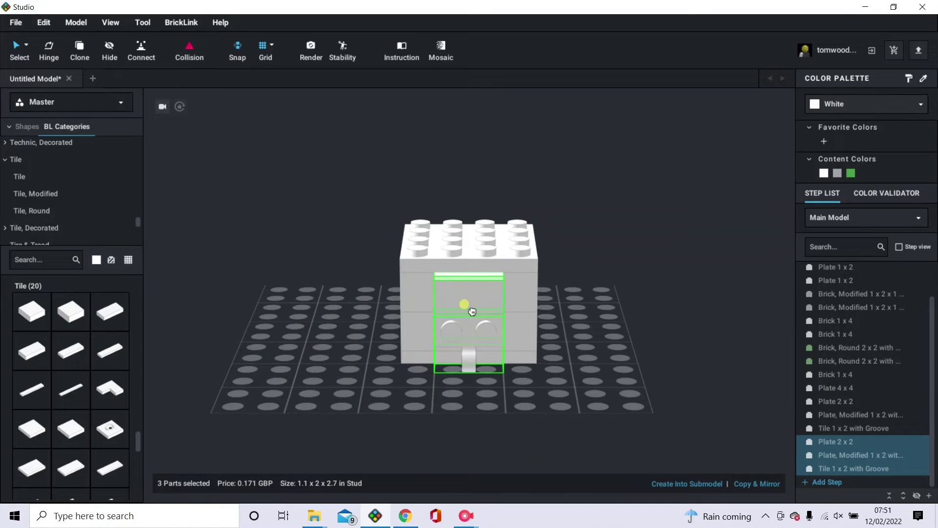
click(353, 314)
right_drag(330, 316, 393, 317)
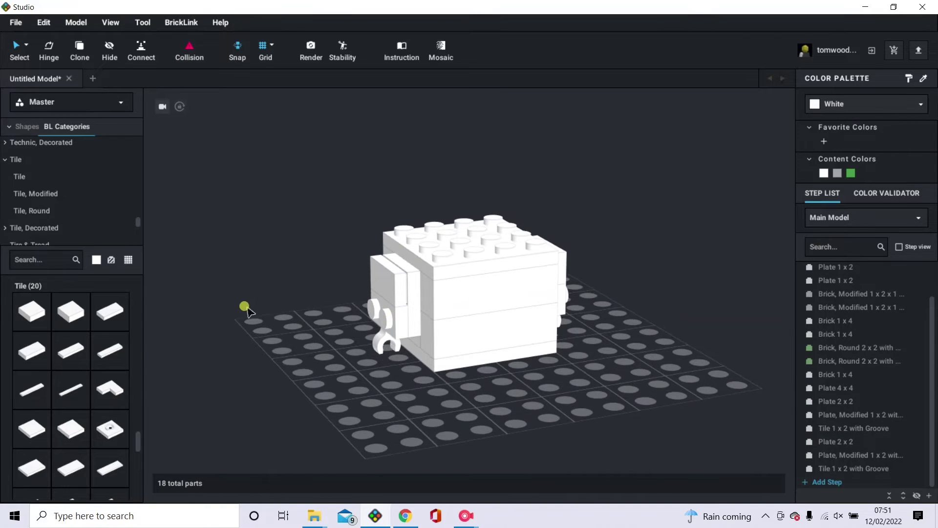
- Copy the gray Brick, Modified 1 x 2 x 1 2/3 and place two copies along the top plate's left edge, studs outward
click(871, 308)
key(ctrl+c)
key(ctrl+v)
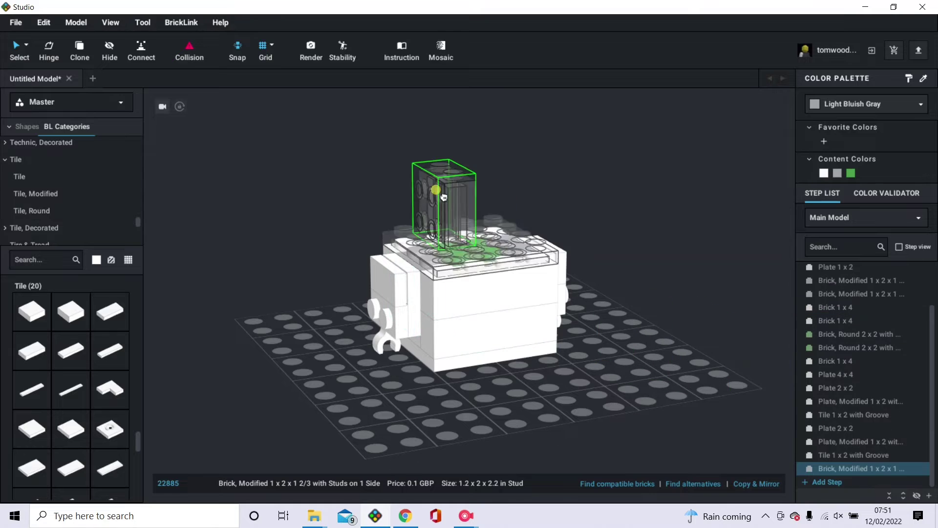
right_drag(417, 188, 434, 258)
key(ctrl+v)
click(434, 258)
right_drag(624, 280, 572, 281)
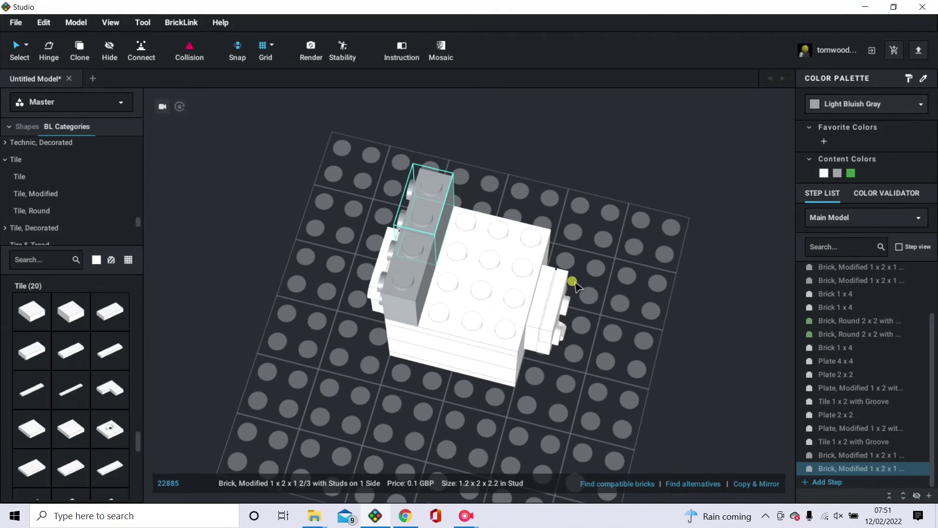
- Add two more gray side-stud bricks on the top plate's back and front edges, turned outward and adjoining the left pair
key(ctrl+v)
click(486, 203)
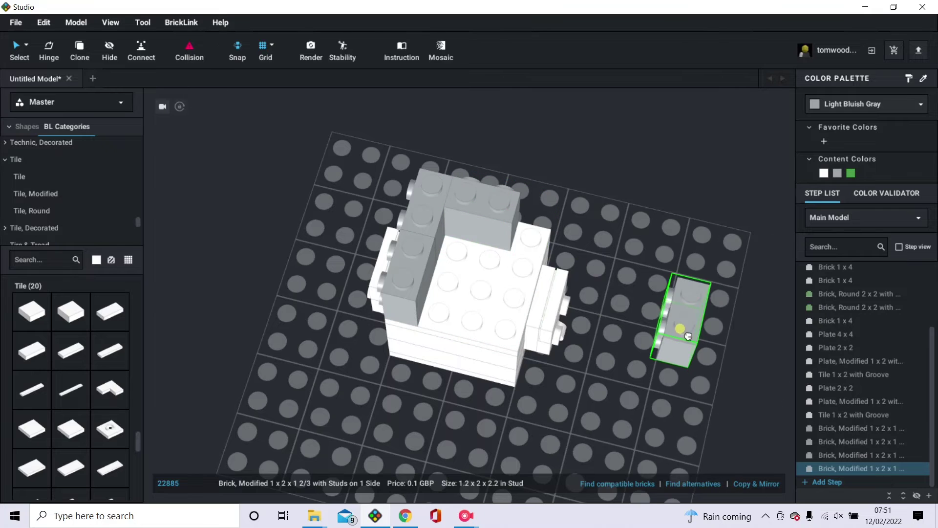
click(387, 290)
- Duplicate the adjoining pair of gray side-stud bricks and place the copy along the top plate's opposite edge, closing the ring
click(418, 220)
right_drag(419, 220, 418, 214)
ctrl+click(398, 280)
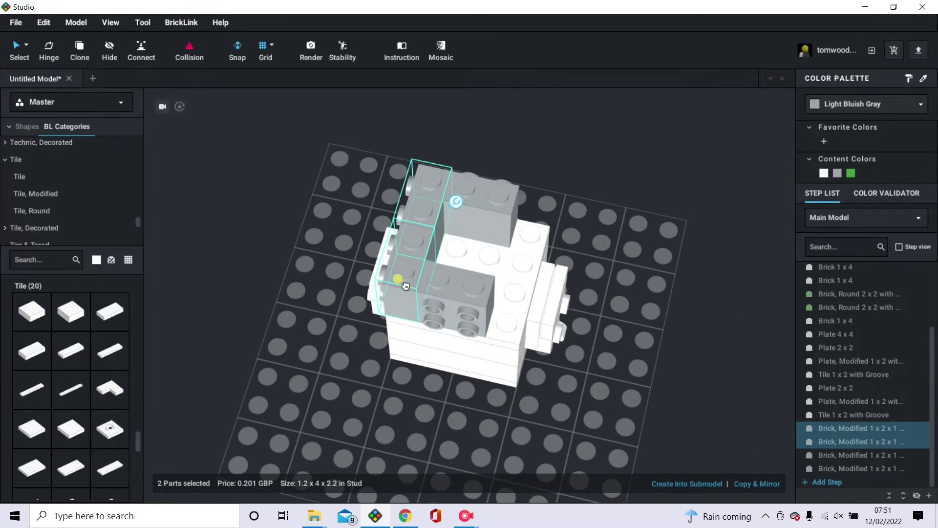
key(ctrl+c)
key(ctrl+v)
click(538, 231)
click(618, 265)
right_drag(617, 265, 636, 274)
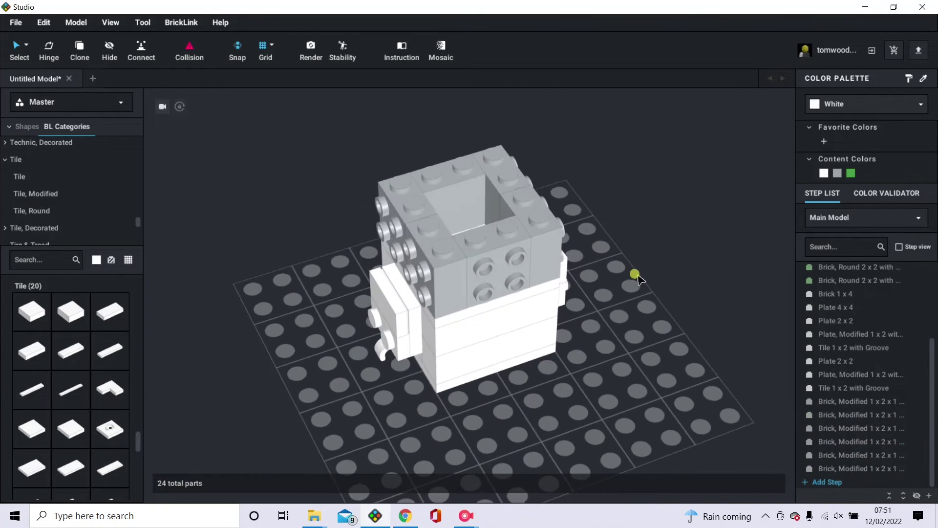
- Place three white Brick 2 x 2 parts beside the body, two stacked together and one separate on the baseplate
scroll(138, 225, up, 3)
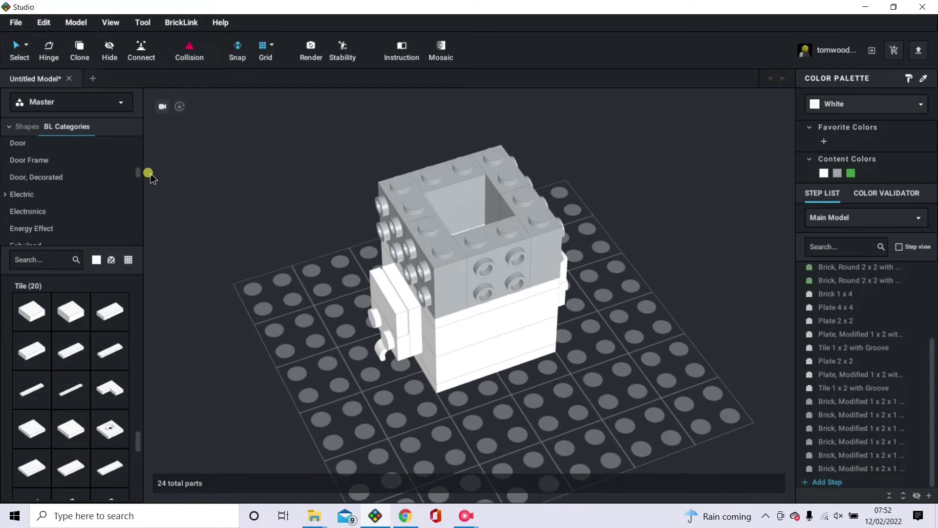
scroll(93, 161, up, 2)
click(88, 149)
scroll(77, 342, down, 4)
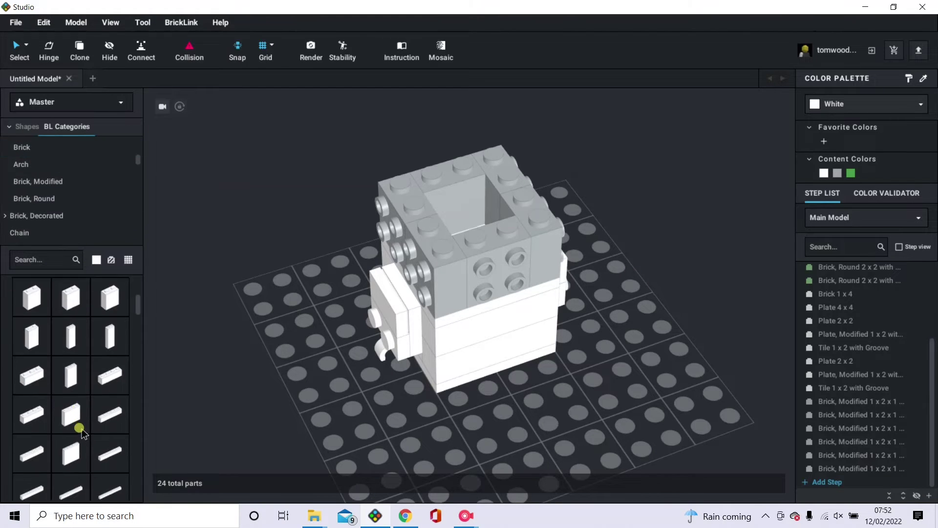
click(61, 345)
click(228, 308)
click(229, 293)
click(342, 408)
key(Escape)
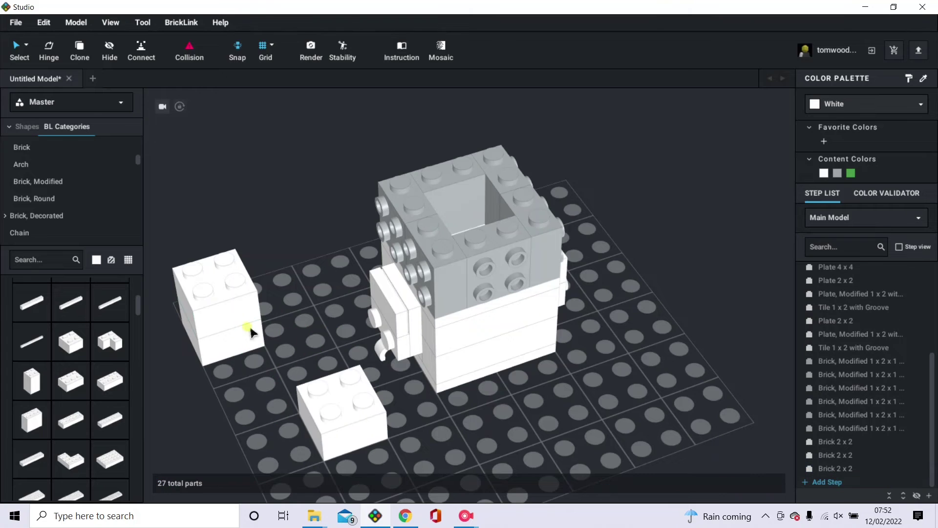
- Add a Plate, Round 2 x 2 with Axle Hole on the two-brick stack and move the separate 2 x 2 brick on top
scroll(77, 225, down, 3)
scroll(140, 169, down, 2)
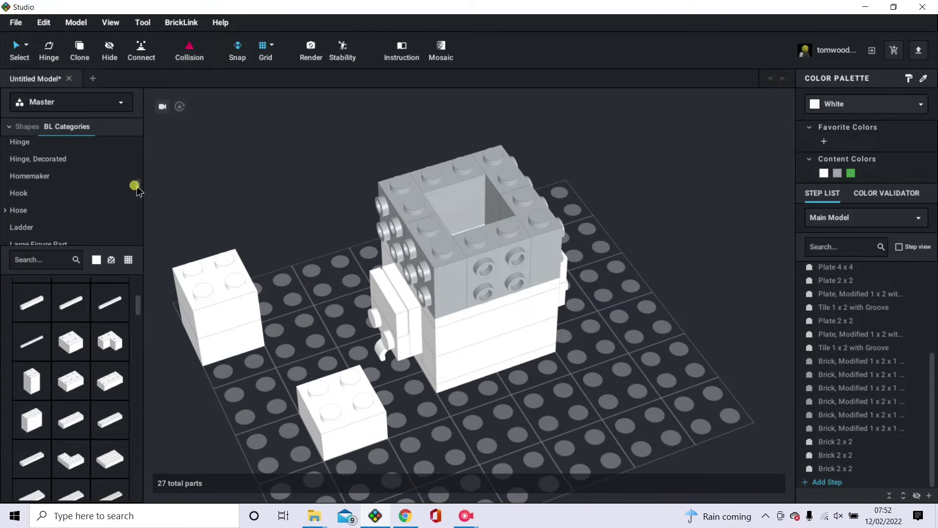
scroll(79, 232, down, 2)
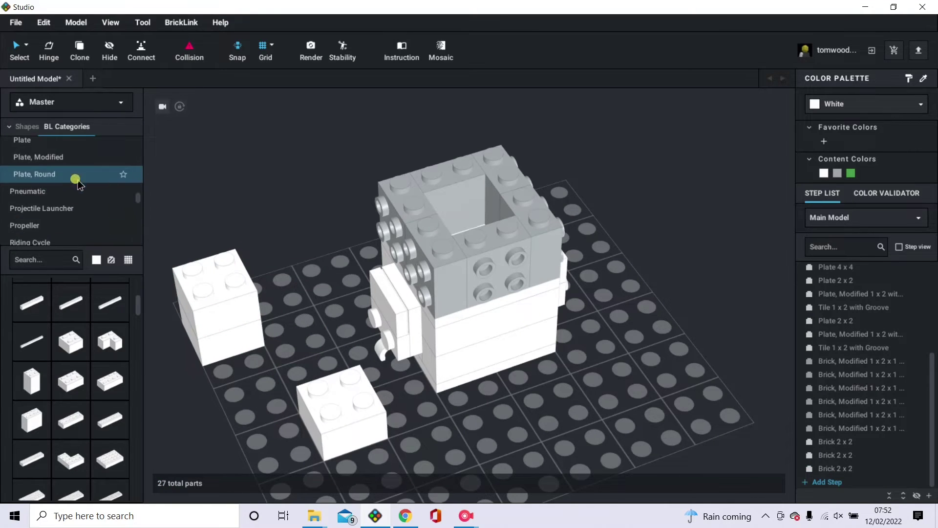
click(77, 177)
click(102, 468)
click(205, 268)
key(Escape)
drag(313, 391, 195, 247)
- Colour the stack's two lower bricks red, the round plate Dark Bluish Gray and the top brick pink
click(235, 338)
ctrl+click(237, 308)
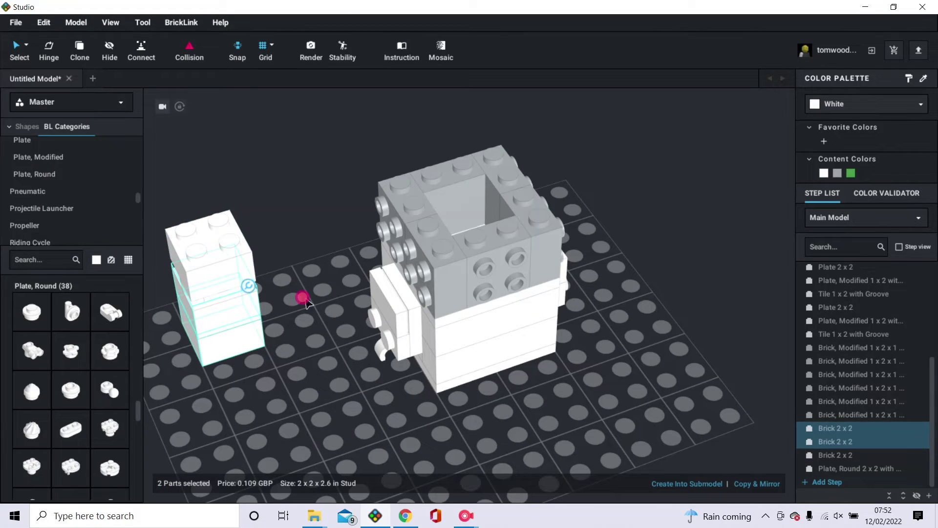
click(921, 111)
click(839, 176)
click(229, 294)
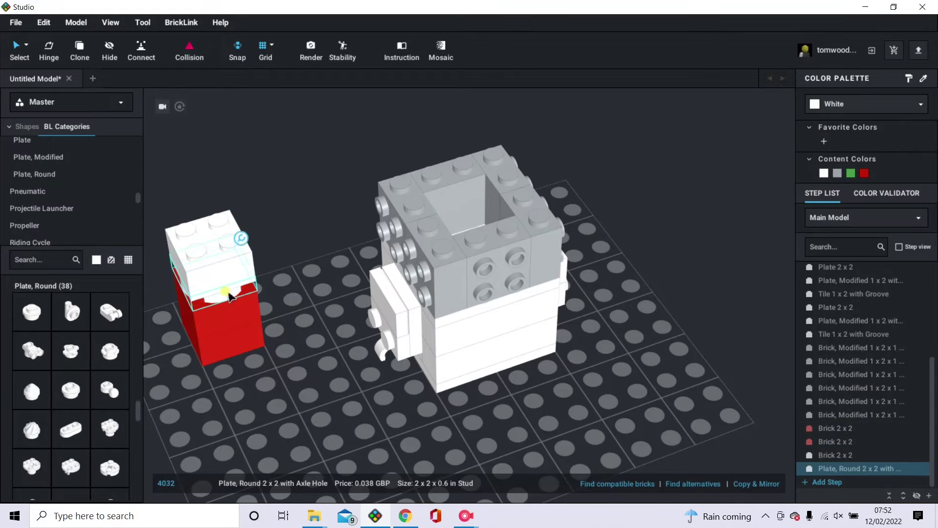
click(868, 102)
click(813, 139)
click(852, 162)
click(194, 269)
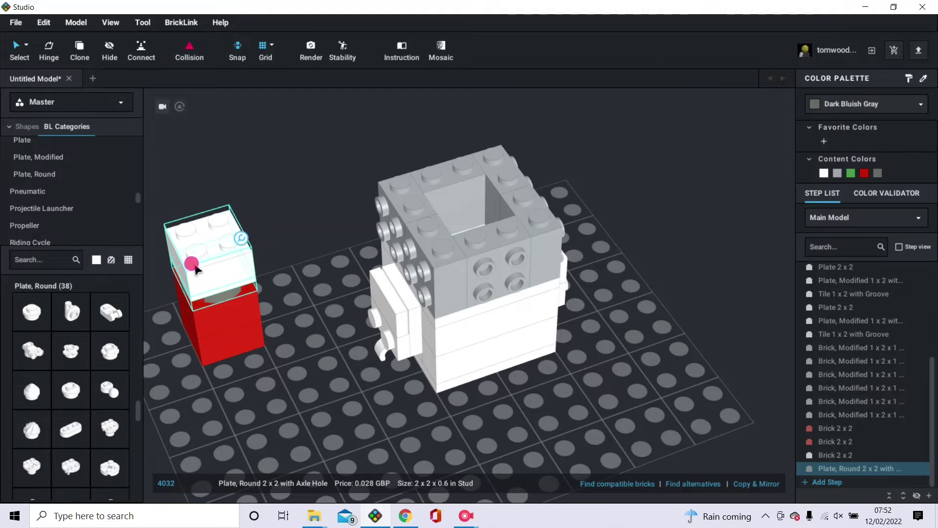
click(845, 102)
click(841, 189)
- Move the complete four-part coloured stack into the hollow centre of the gray brick ring
drag(179, 195, 242, 364)
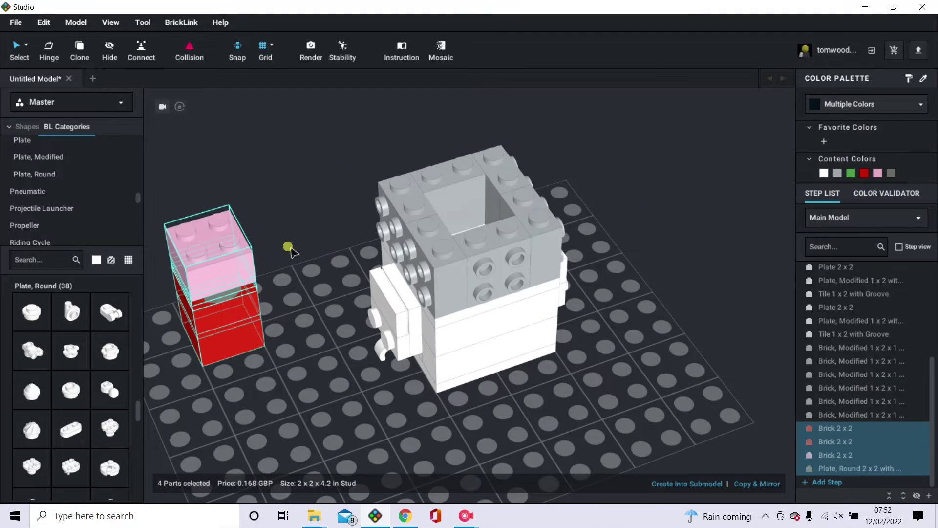
right_drag(318, 265, 264, 280)
drag(284, 198, 501, 335)
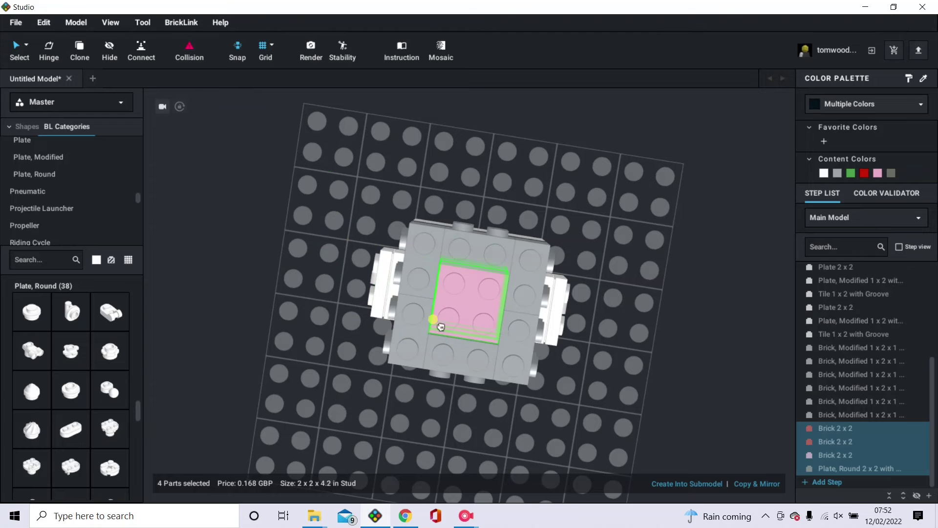
drag(440, 327, 316, 321)
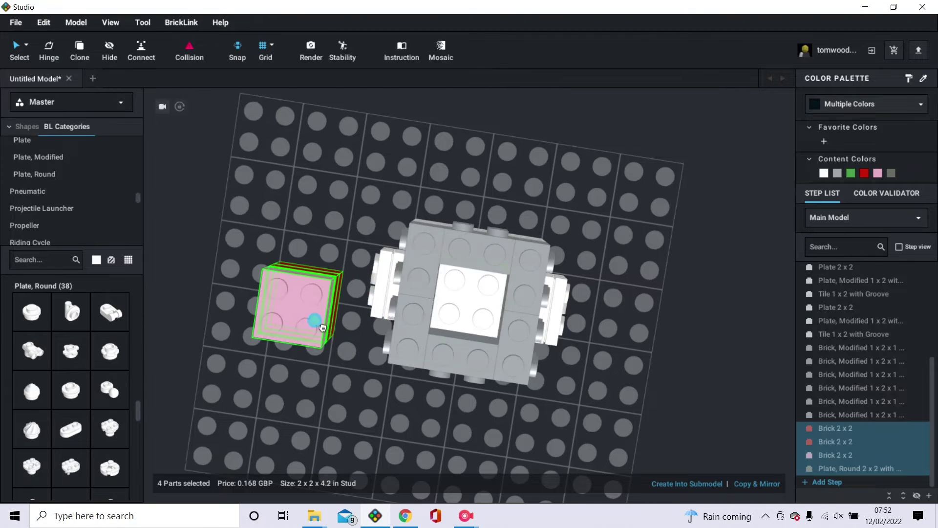
right_drag(316, 321, 482, 279)
drag(482, 279, 462, 278)
click(296, 255)
- Duplicate the six gray side-stud bricks as a ring and place the copy on the first ring, around the pink brick
right_drag(296, 256, 298, 228)
click(421, 236)
ctrl+click(407, 203)
ctrl+click(423, 174)
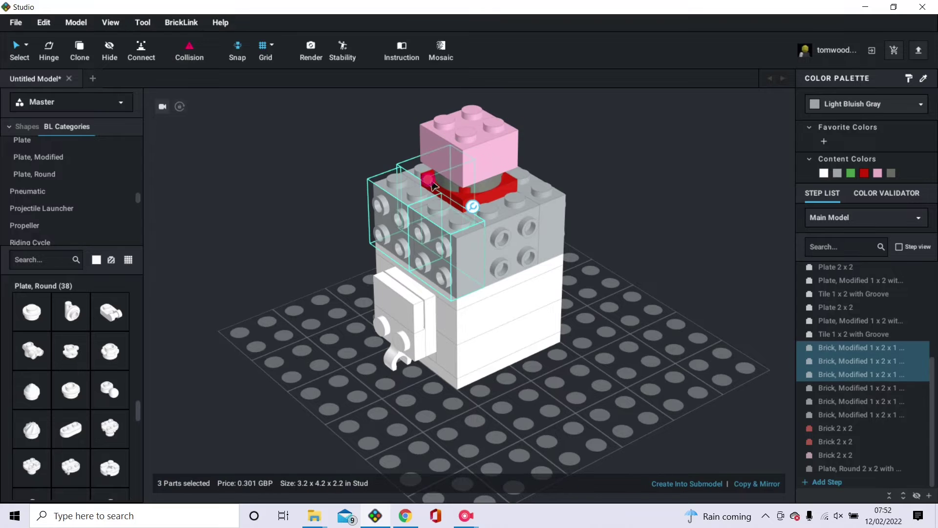
ctrl+click(499, 216)
ctrl+click(535, 195)
right_drag(535, 195, 527, 228)
key(ctrl+d)
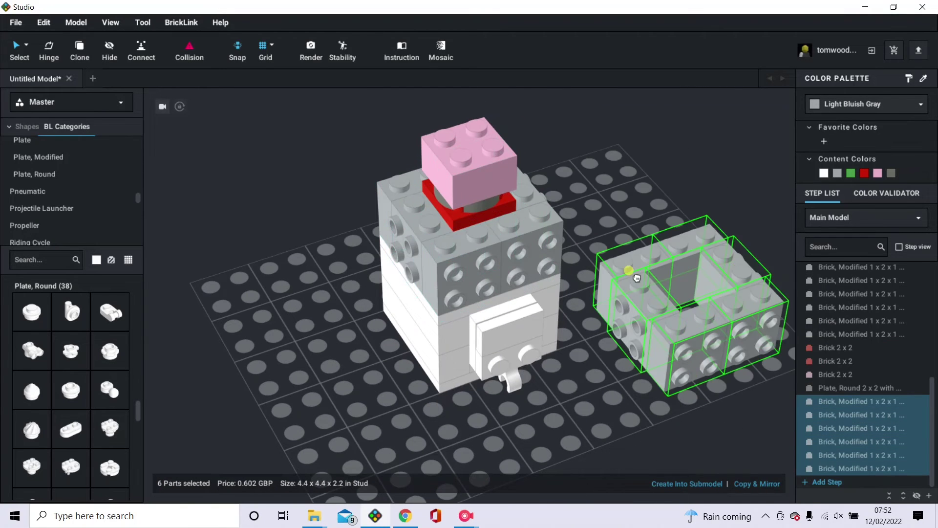
click(412, 145)
click(332, 221)
right_drag(297, 227, 394, 291)
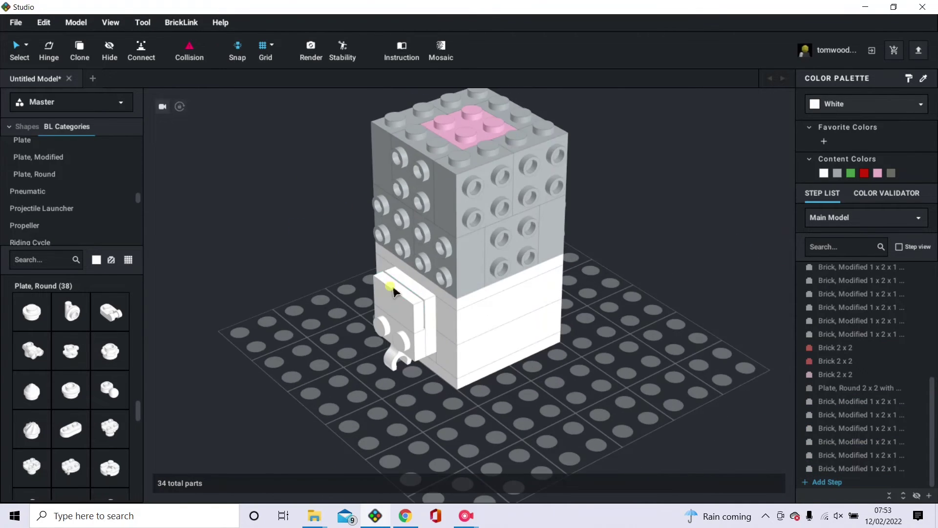
- Place one copy of the white Plate 4 x 4 on top of the gray walls and another on the front-facing side studs
click(465, 307)
key(ctrl+v)
key(Escape)
click(467, 299)
alt+drag(469, 304, 430, 148)
click(347, 224)
right_drag(347, 224, 349, 231)
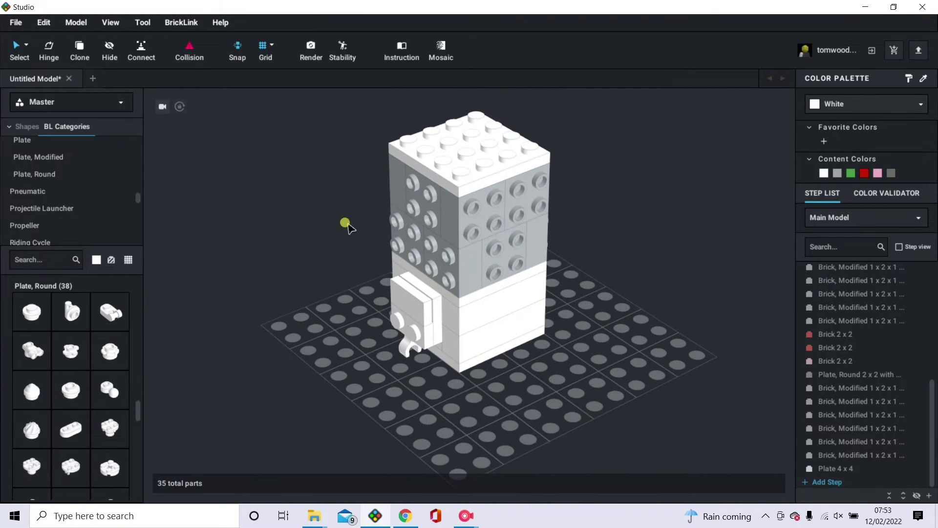
alt+drag(443, 149, 524, 231)
click(319, 266)
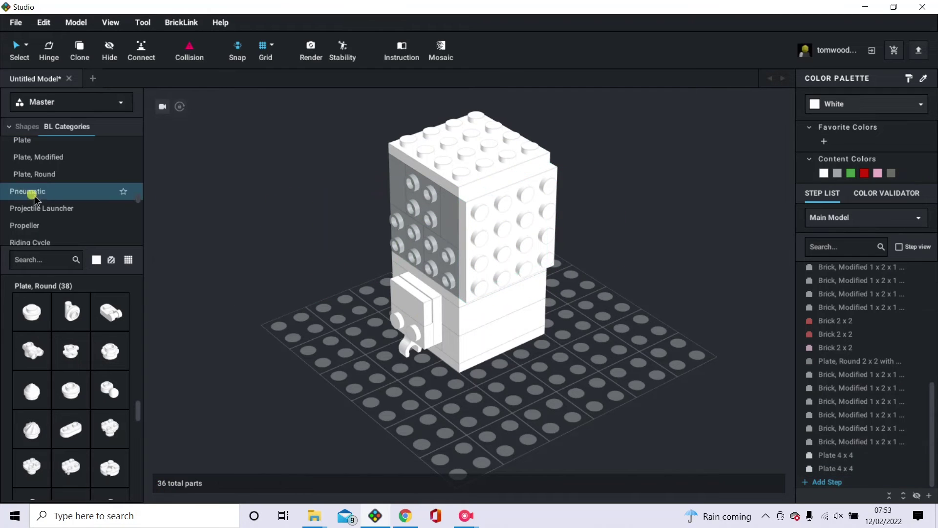
- Attach a two-stud Plate, Modified 1 x 4 across the third stud row from the top of the front 4 x 4 plate
click(38, 157)
scroll(77, 386, down, 5)
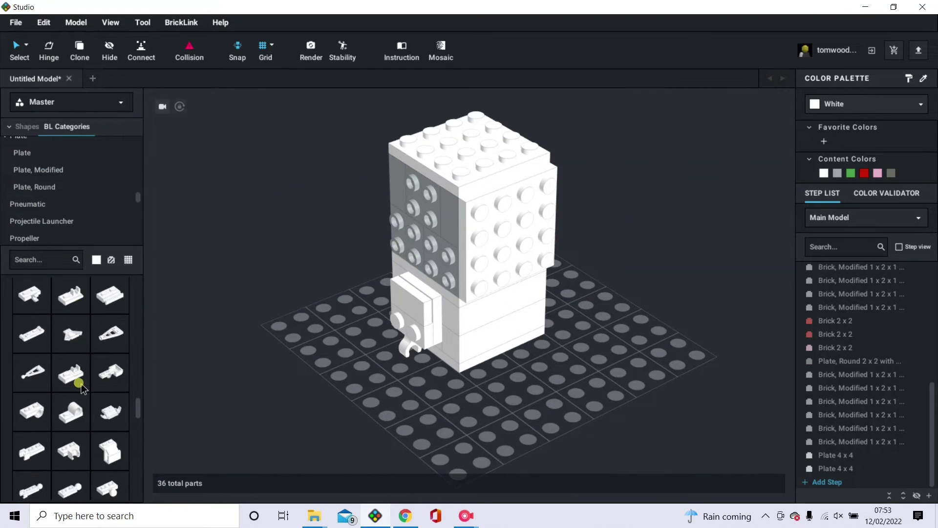
drag(80, 388, 345, 282)
key(Delete)
- Cover the front plate's bottom stud row with a Tile 1 x 4 and its upper two rows with a Tile 2 x 4
scroll(58, 196, down, 10)
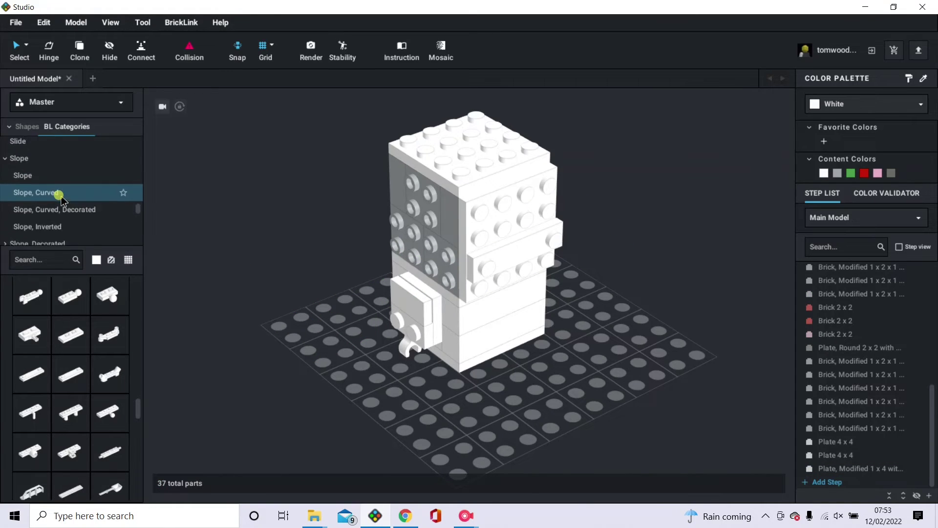
scroll(59, 198, down, 3)
click(57, 196)
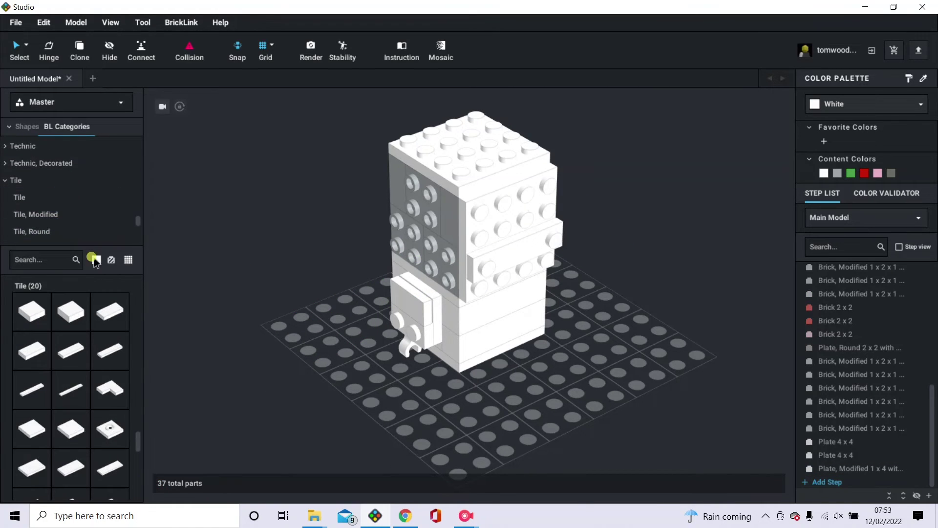
drag(113, 360, 156, 283)
drag(71, 471, 292, 243)
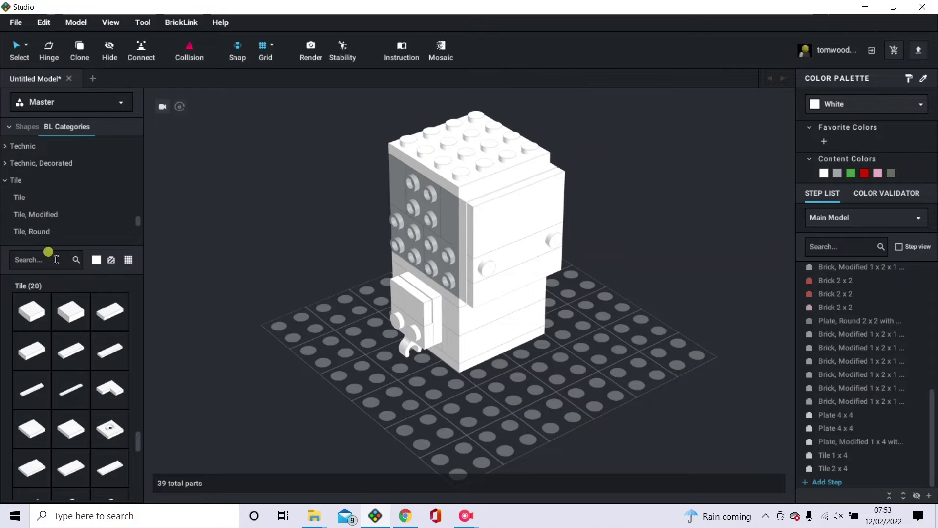
- Attach two Tile, Round 1 x 1 BrickHeadz Standard Eye parts to the two exposed studs on the face
scroll(73, 189, down, 4)
click(29, 150)
click(70, 205)
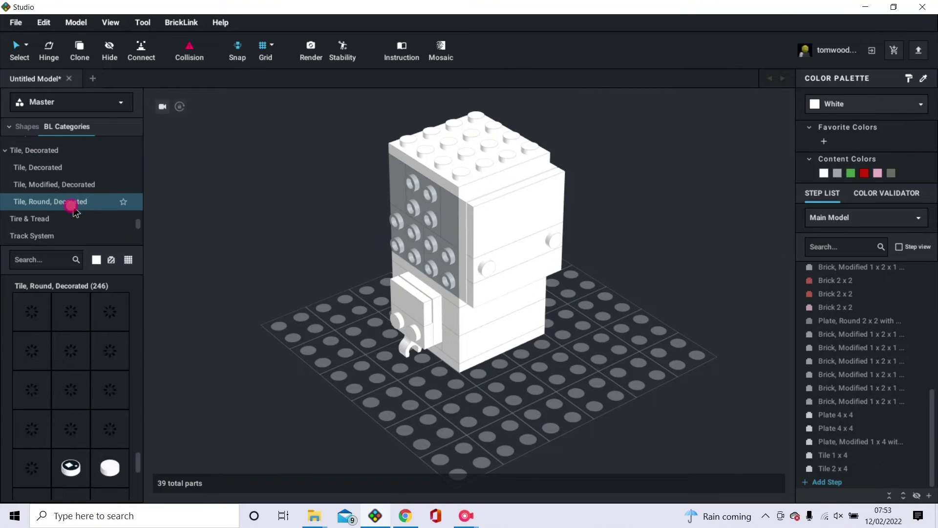
scroll(95, 408, down, 3)
drag(71, 386, 438, 291)
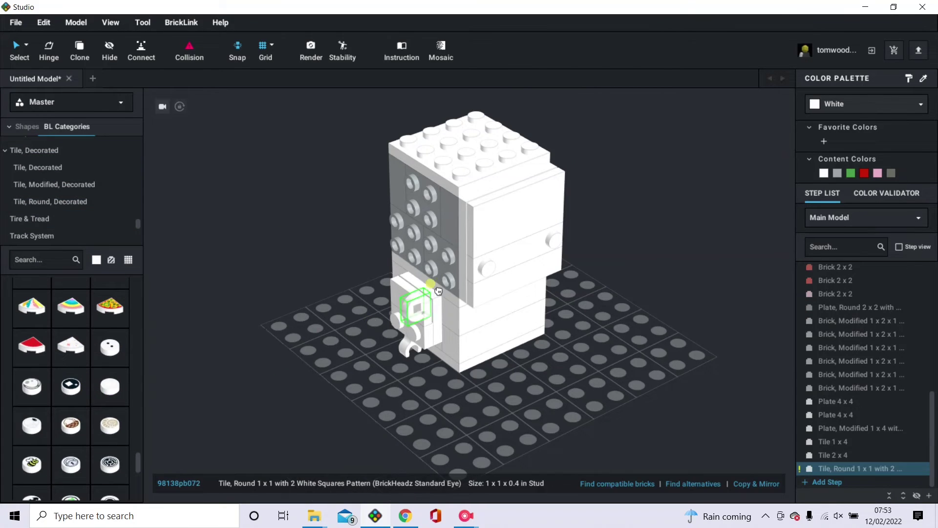
click(503, 269)
click(596, 244)
key(Escape)
- Colour both round eye tiles black
click(560, 243)
ctrl+click(505, 272)
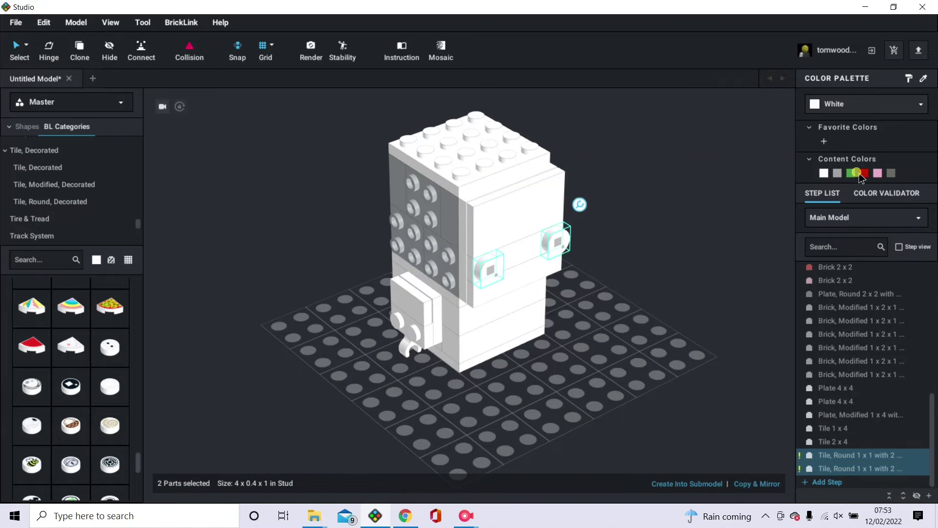
click(870, 104)
click(859, 139)
click(667, 367)
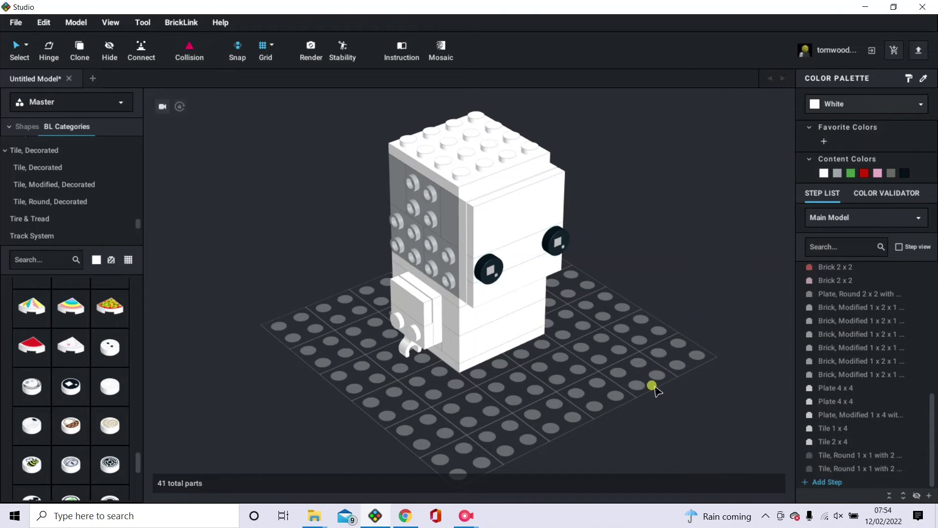
- Attach a Tile 1 x 2 with Groove upright at the rear and a Tile 2 x 2 with Groove at the front of the head side's lower studs
right_drag(570, 316, 333, 328)
click(63, 153)
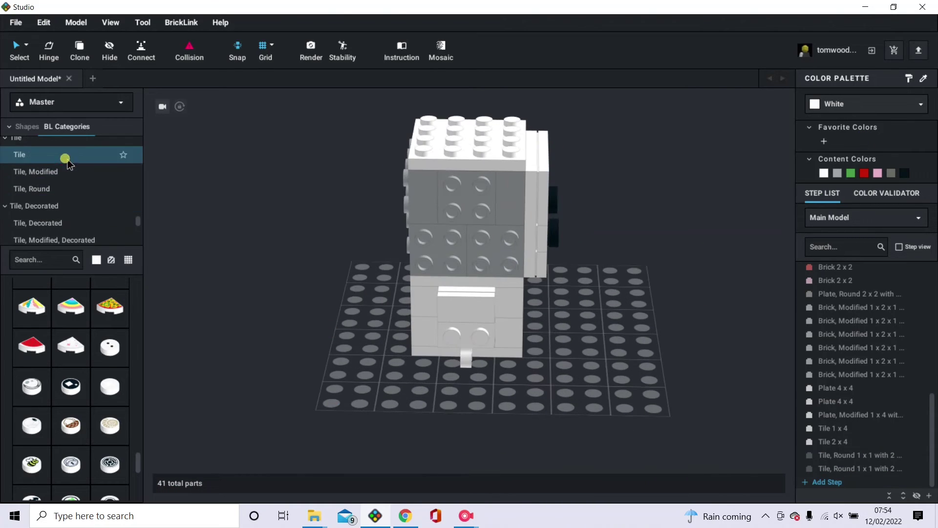
drag(109, 312, 497, 257)
click(423, 253)
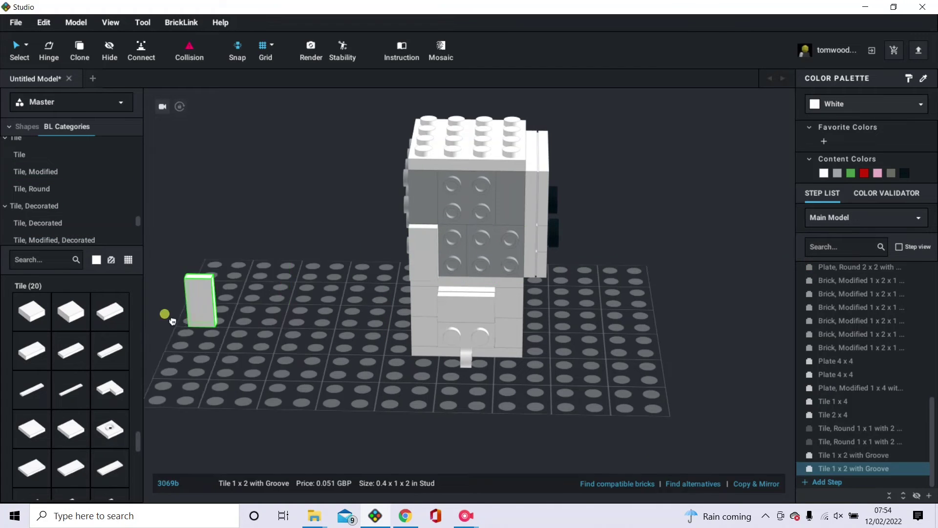
click(59, 425)
click(507, 265)
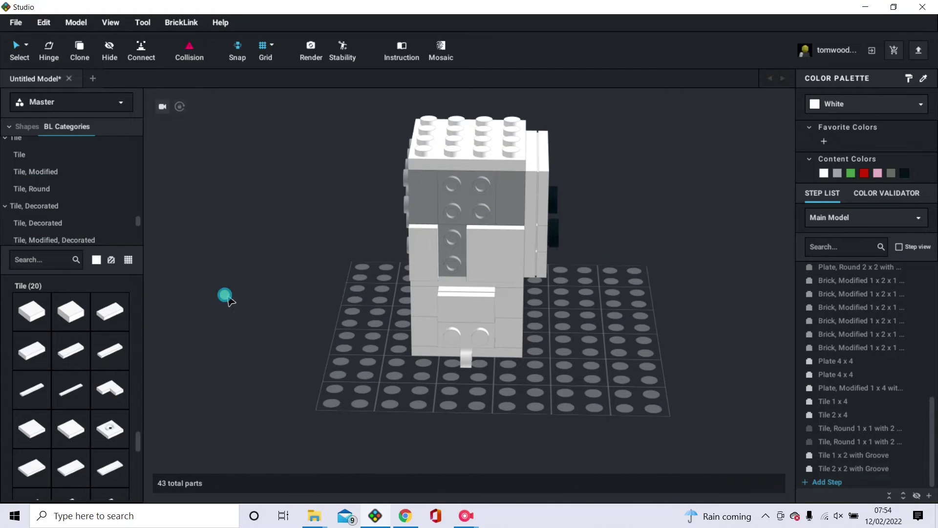
- Fill the gap between the two side tiles with an upright Plate 1 x 2
scroll(71, 180, up, 6)
scroll(55, 177, up, 5)
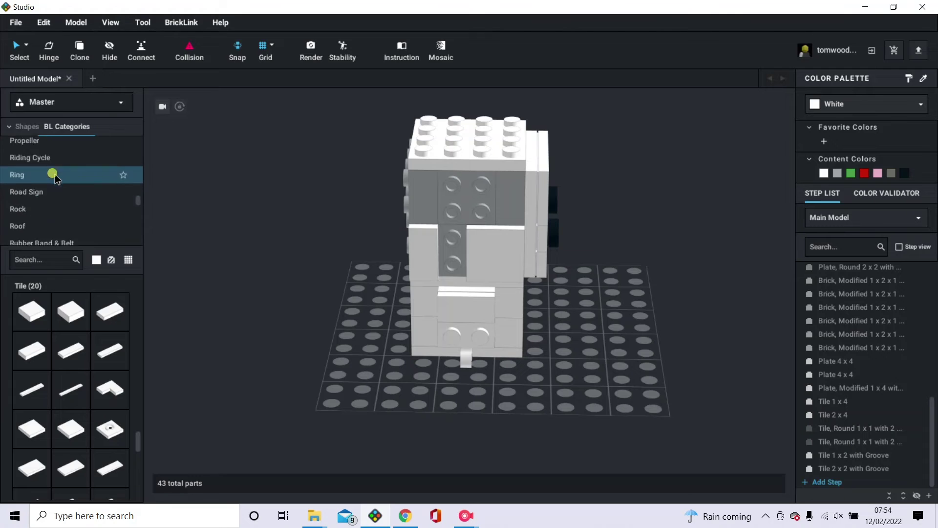
click(49, 159)
drag(70, 312, 320, 327)
key(Down)
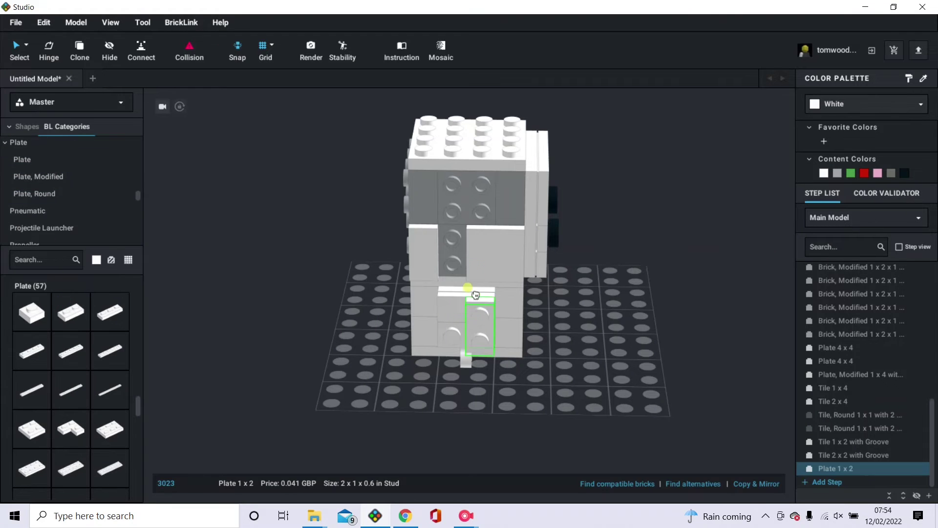
click(453, 252)
key(Escape)
- Duplicate the face's Tile 2 x 4 and attach the copy over the upper studs on the head's side
right_drag(340, 283, 336, 296)
click(526, 182)
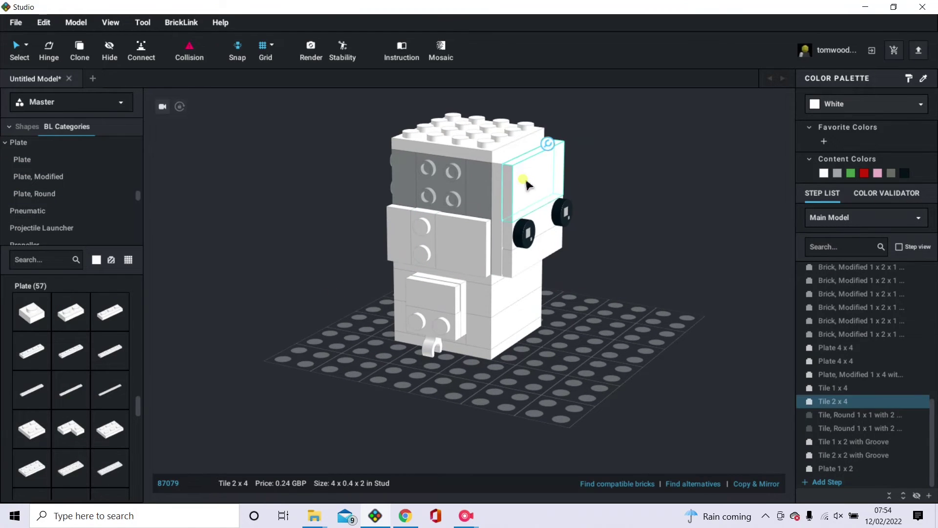
key(ctrl+d)
key(Right)
click(427, 181)
- Attach a Slope 30 1 x 2 x 2/3 from the Slope category onto the two studs of the side's Plate 1 x 2
scroll(80, 206, down, 15)
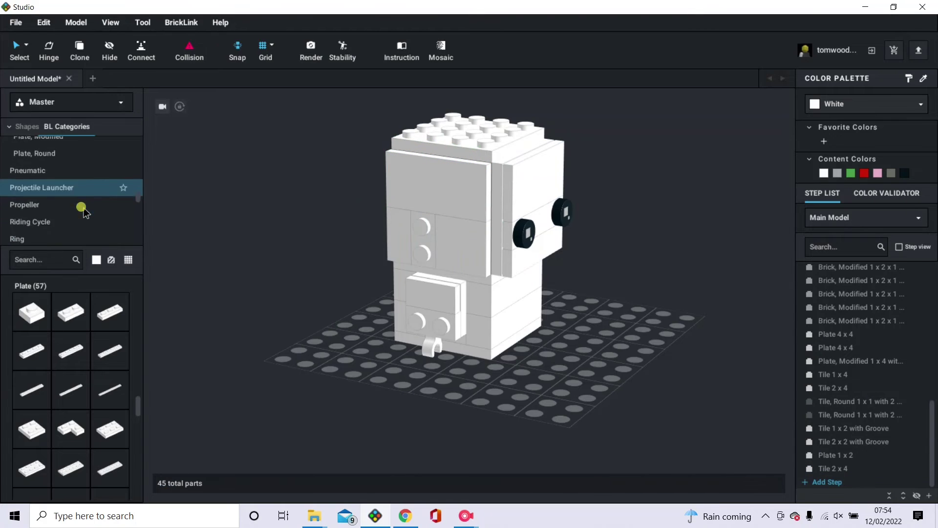
scroll(80, 205, up, 5)
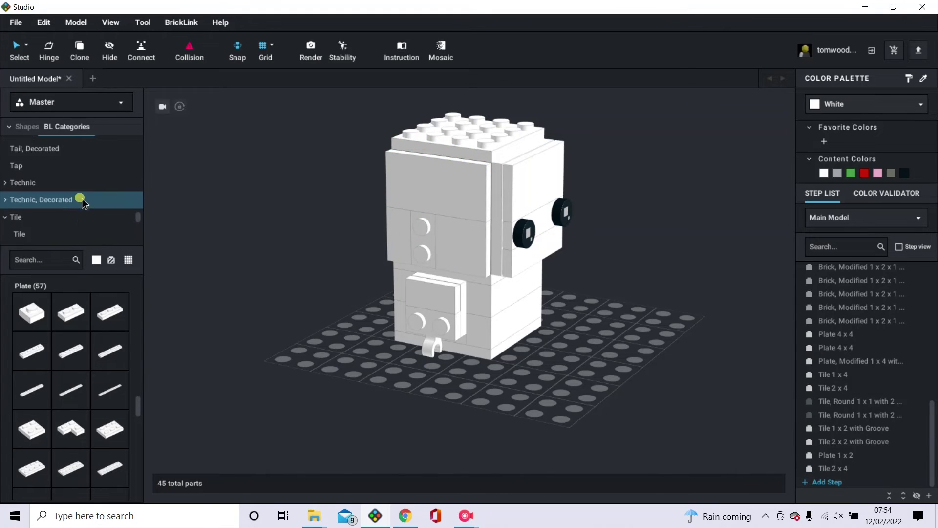
click(88, 209)
drag(115, 348, 420, 242)
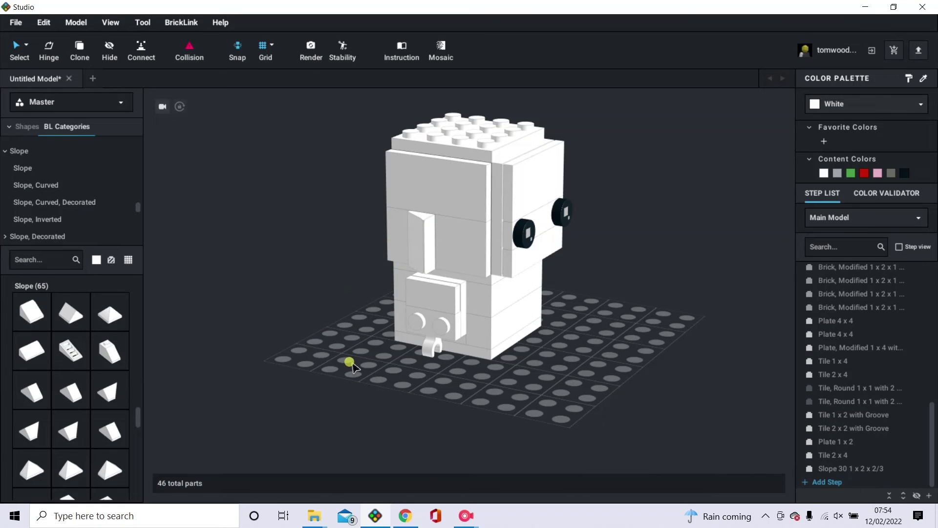
- Copy and mirror the head side's three tiles, Plate 1 x 2 and slope, and attach the mirrored set to the head's opposite side
click(458, 249)
ctrl+click(427, 260)
ctrl+click(400, 234)
ctrl+click(421, 214)
right_drag(332, 343, 342, 281)
right_drag(427, 242, 360, 274)
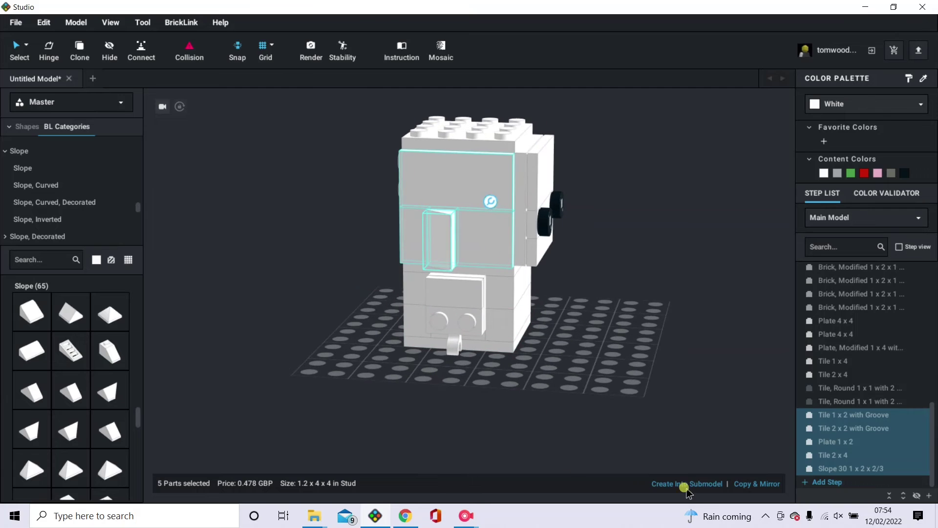
click(744, 490)
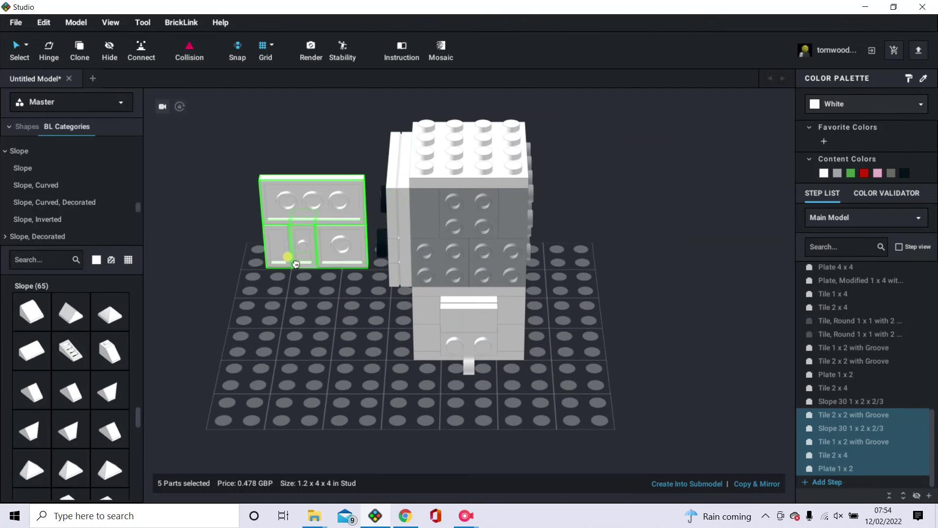
click(484, 269)
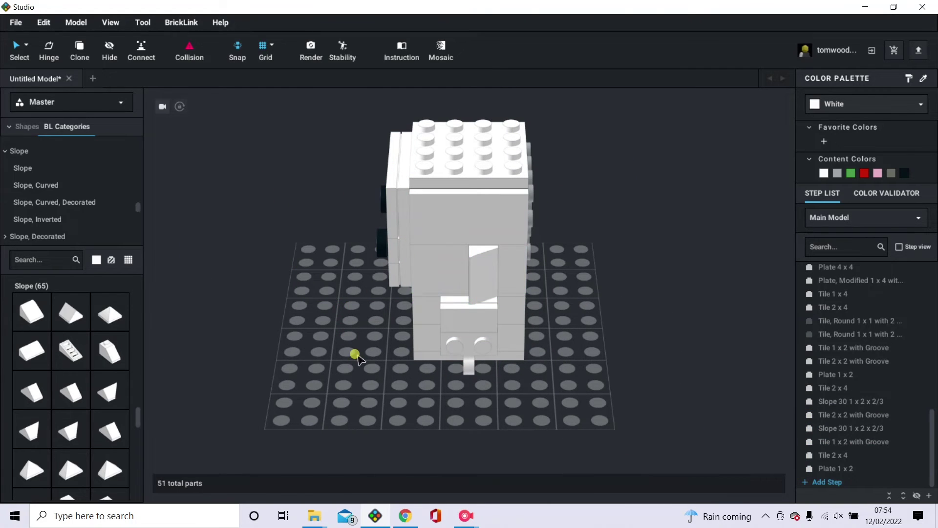
- Duplicate the Plate 4 x 4 on top of the head and place the copy upright on the grid beside the model
right_drag(359, 368, 293, 356)
click(495, 161)
key(ctrl+d)
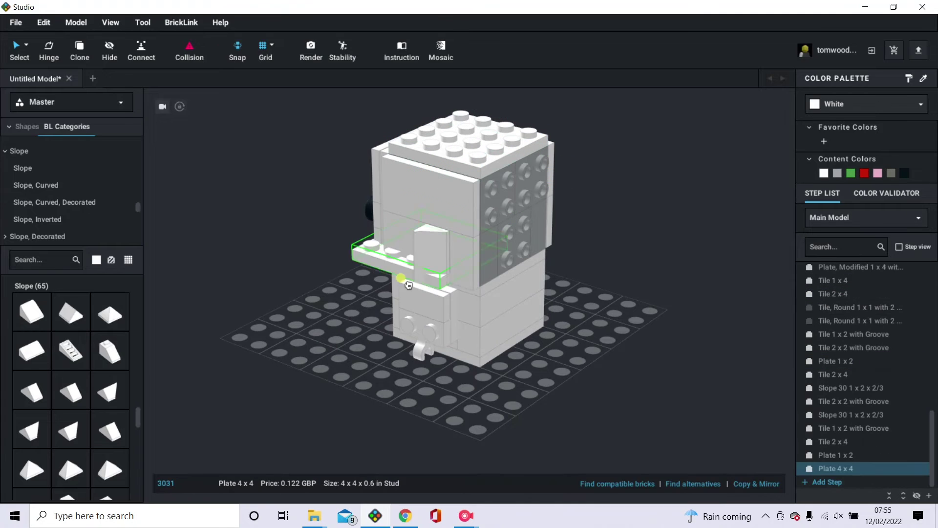
key(Down)
click(277, 332)
- Cover the upright Plate 4 x 4 with two copies of the face's Tile 2 x 4 and attach the assembly to the back of the head
click(373, 182)
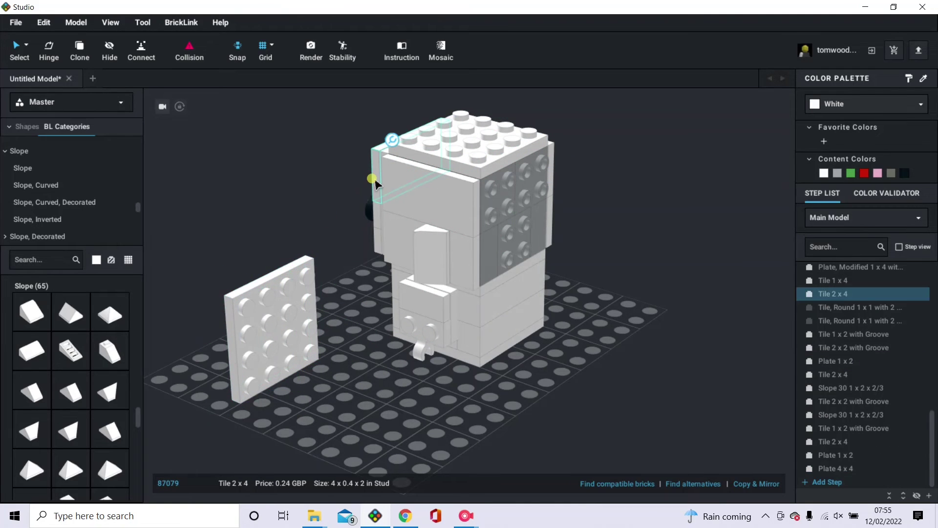
key(ctrl+c)
key(ctrl+v)
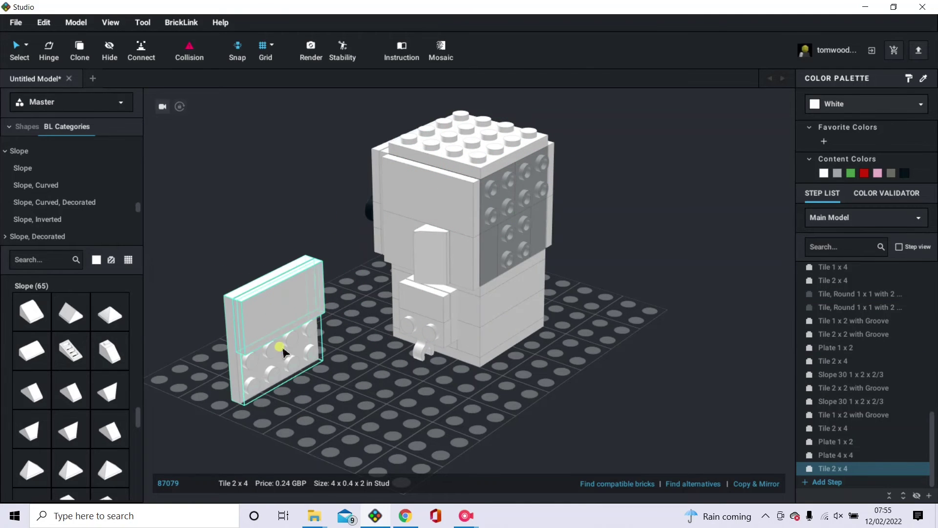
click(280, 347)
drag(310, 236, 238, 418)
drag(260, 374, 514, 253)
click(305, 327)
- Attach a Plate 2 x 4 from the Plate category to the underside of the body
right_drag(305, 327, 394, 272)
scroll(69, 185, up, 3)
scroll(68, 185, up, 5)
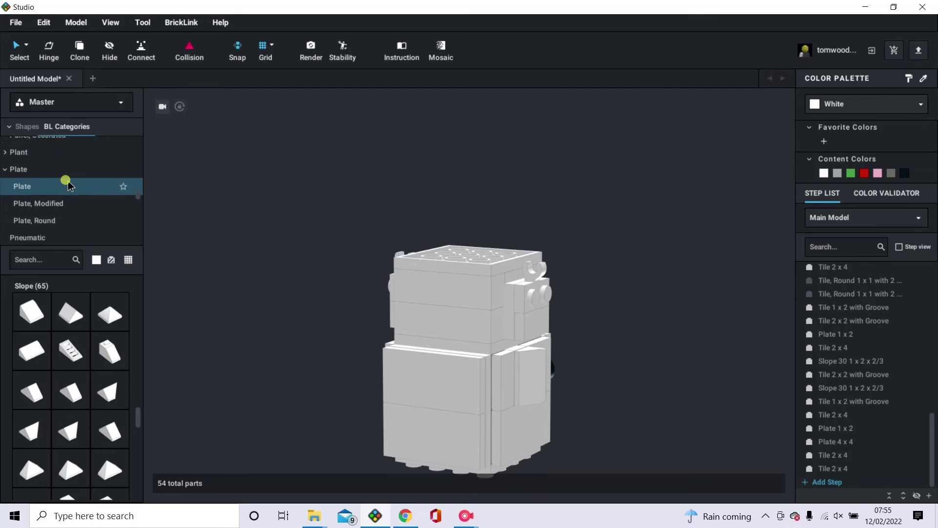
click(67, 196)
drag(32, 469, 400, 226)
click(401, 226)
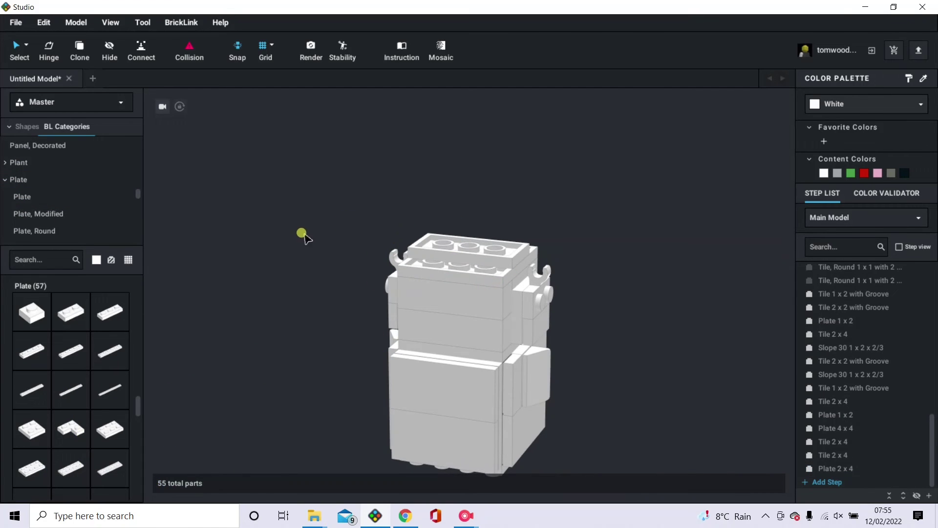
- Attach two Brick 1 x 2 from the Brick category as legs at opposite ends of the Plate 2 x 4 under the body
scroll(28, 171, up, 1)
scroll(33, 170, up, 3)
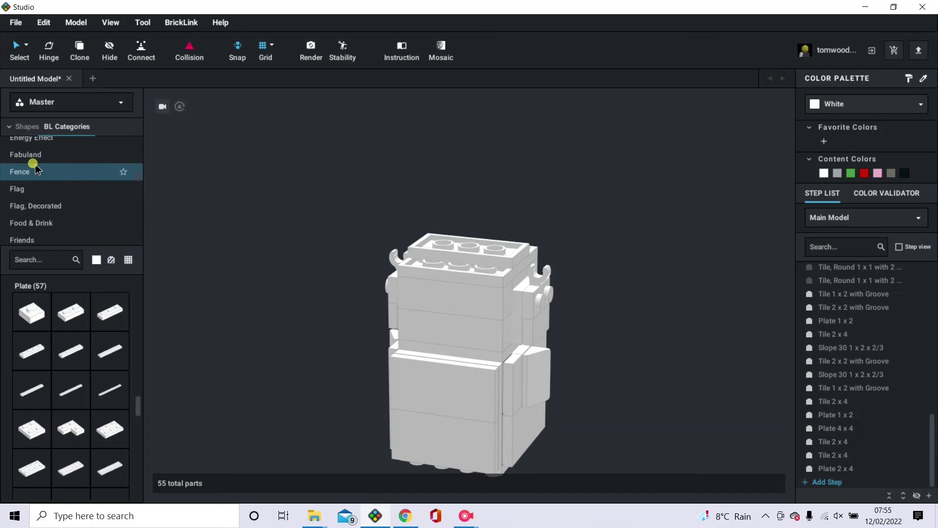
scroll(33, 166, up, 8)
click(32, 159)
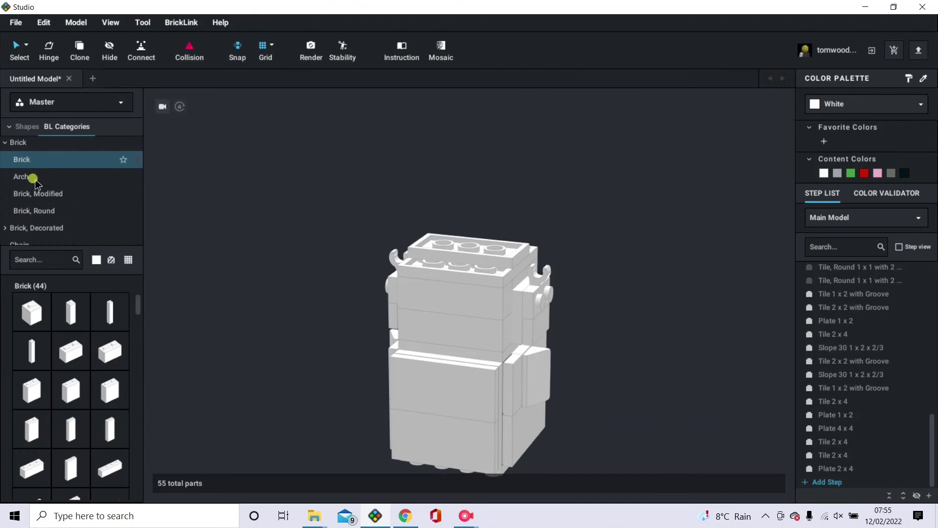
click(62, 346)
key(Right)
click(421, 233)
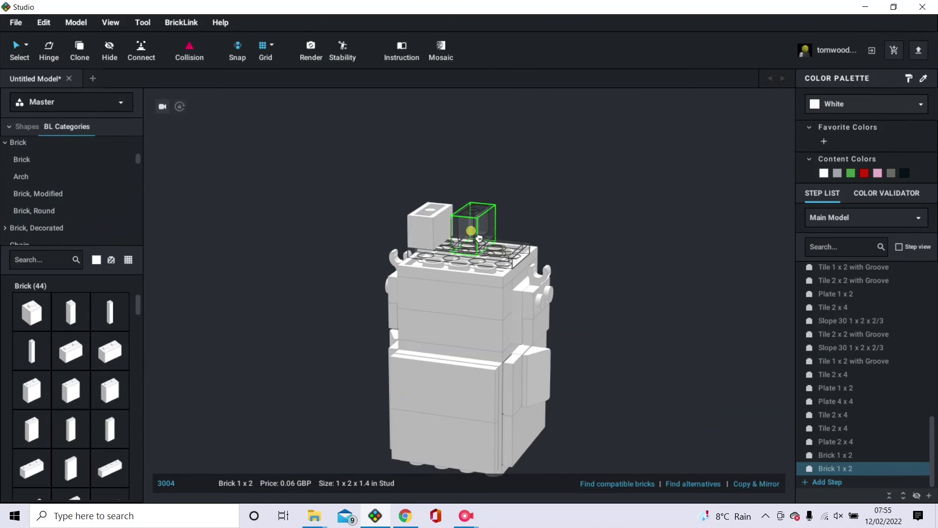
click(499, 244)
- Copy the face's Plate, Modified 1 x 4 with 2 Studs with Groove and attach the copy beneath the two legs
right_drag(352, 205, 338, 313)
right_click(293, 287)
click(456, 206)
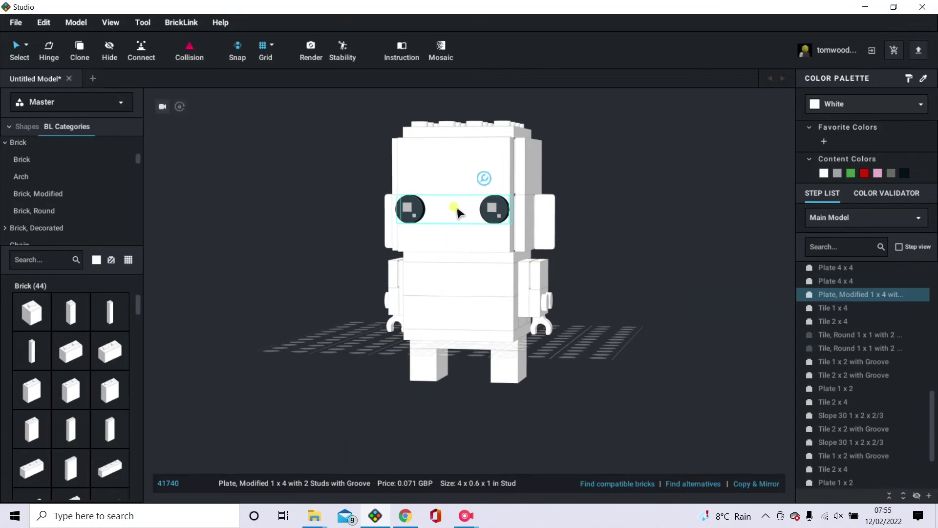
key(ctrl+c)
key(ctrl+v)
click(389, 378)
click(452, 382)
- Duplicate a Plate 4 x 4 from the model and attach the copy beneath the legs as the upper base plate
right_click(377, 345)
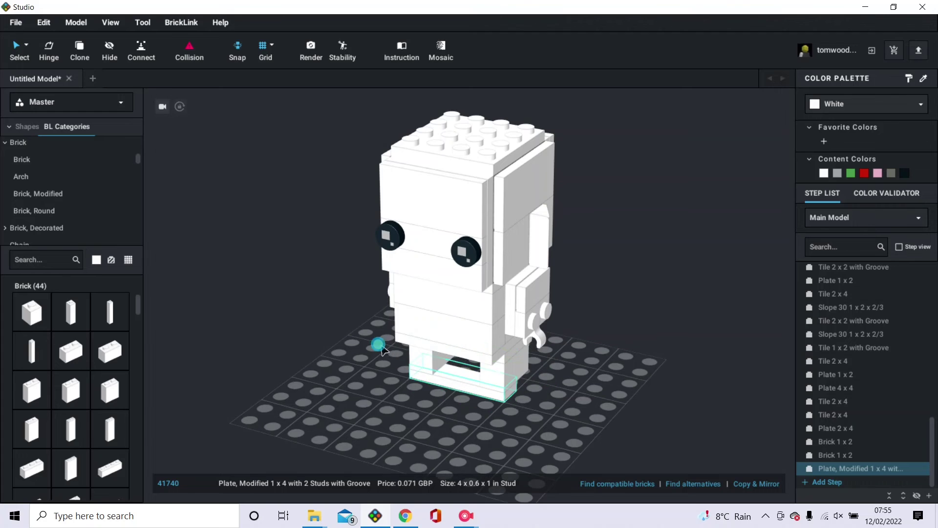
click(492, 288)
key(ctrl+d)
mouse_move(482, 383)
right_down()
mouse_move(457, 377)
mouse_move(474, 373)
right_up()
click(474, 373)
- Duplicate the face's Tile 1 x 4 and Tile 2 x 4 together and attach the copies to the base Plate 4 x 4's exposed studs
right_drag(415, 358, 467, 242)
click(432, 270)
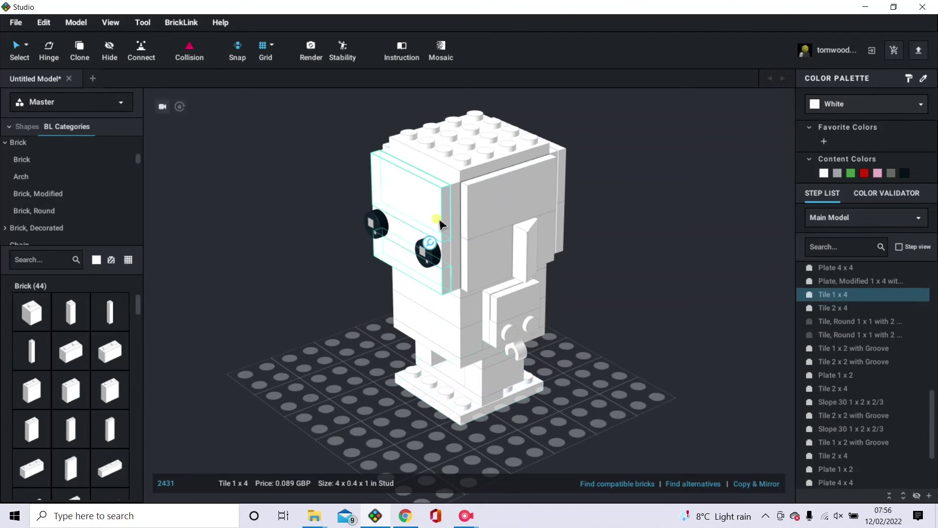
ctrl+click(438, 215)
key(ctrl+d)
drag(298, 325, 453, 377)
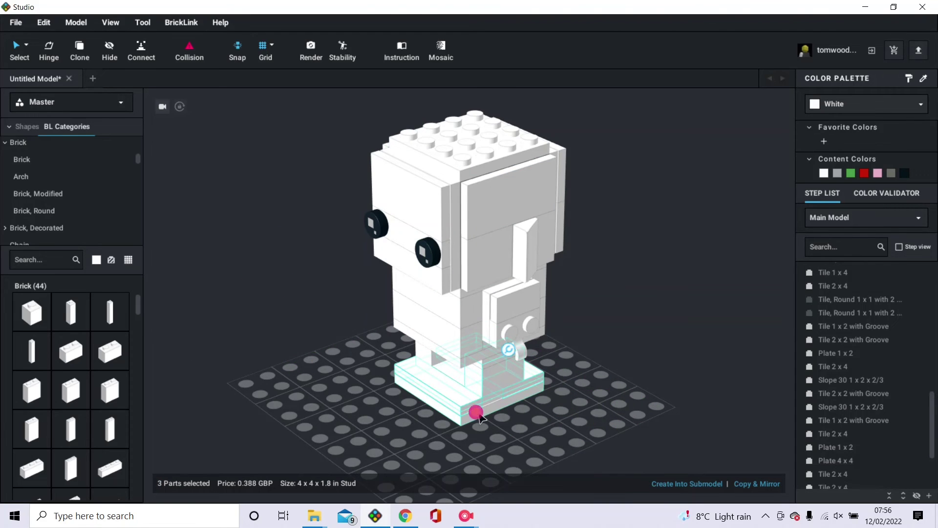
- Recolour the parts of the 4 x 4 base beneath the legs black, keeping the leg bricks white
ctrl+click(477, 412)
ctrl+click(467, 400)
click(901, 172)
click(461, 385)
ctrl+click(442, 390)
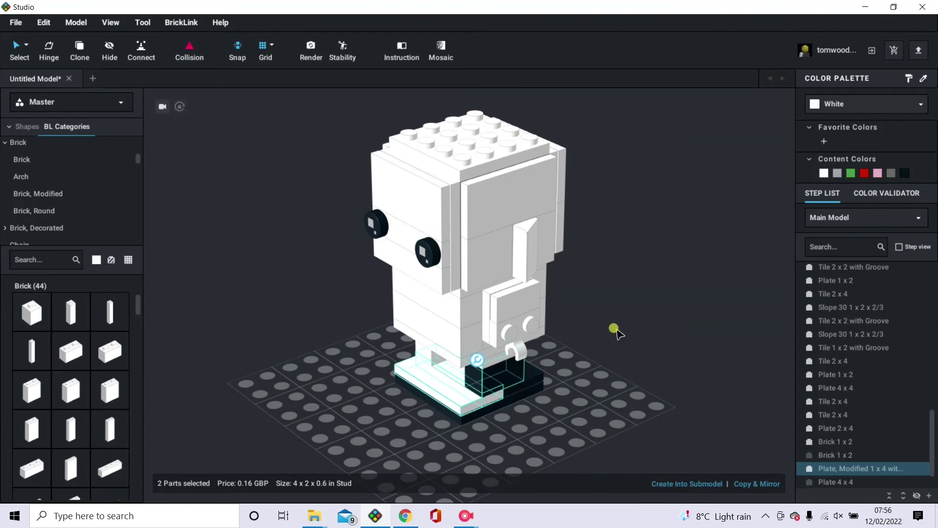
click(900, 172)
click(479, 385)
click(824, 173)
click(616, 378)
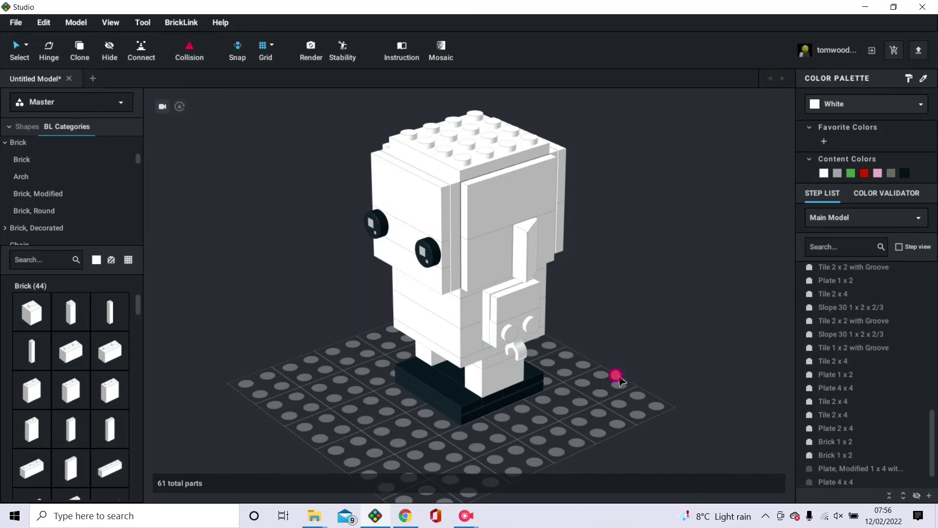
- Attach a Plate 6 x 6 centred beneath the black base
right_drag(616, 377, 630, 378)
scroll(58, 222, down, 15)
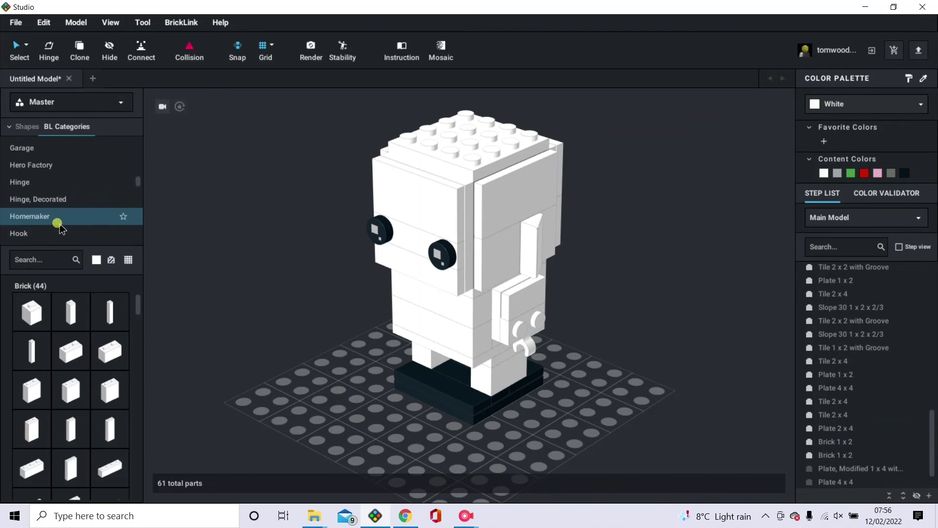
scroll(59, 222, down, 5)
click(57, 215)
scroll(74, 449, down, 5)
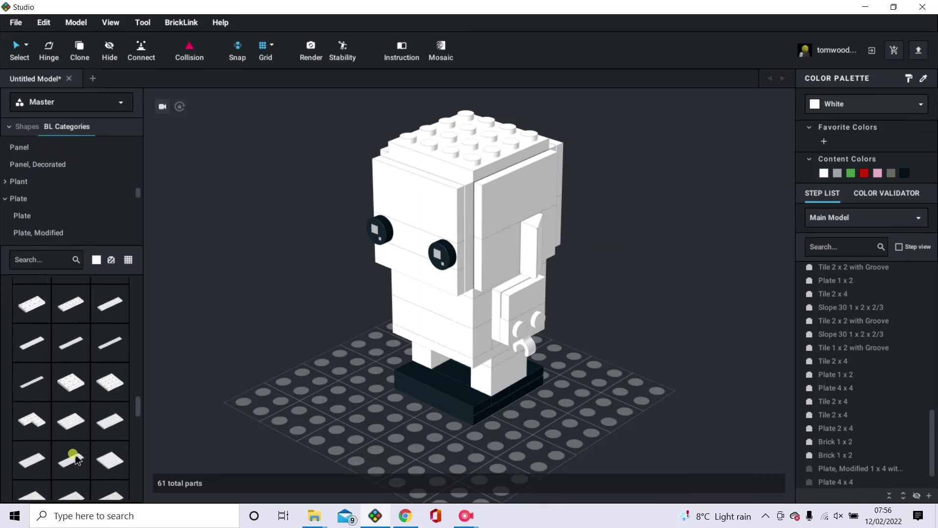
drag(104, 428, 443, 388)
right_drag(440, 384, 454, 371)
click(461, 377)
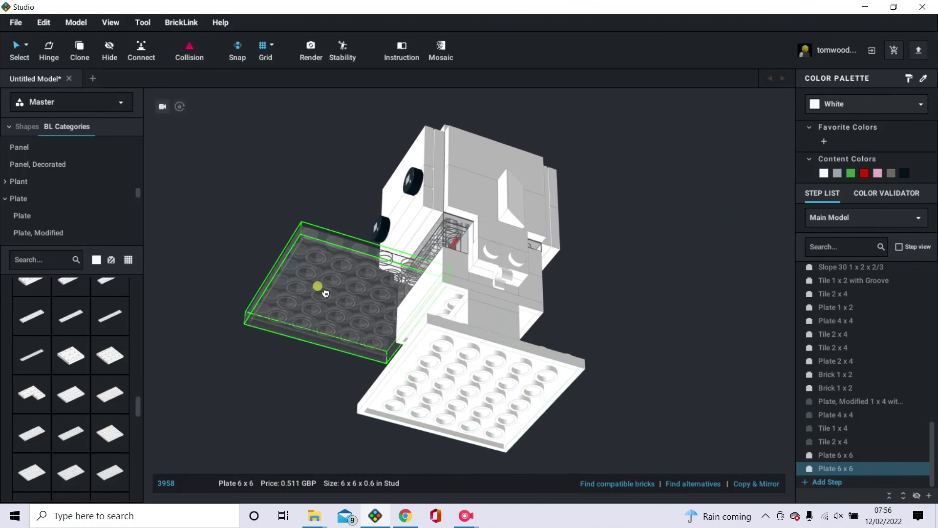
key(Escape)
right_drag(323, 291, 314, 315)
- Attach a Tile 2 x 2 Corner to each of the four corners of the Plate 6 x 6
scroll(46, 192, down, 10)
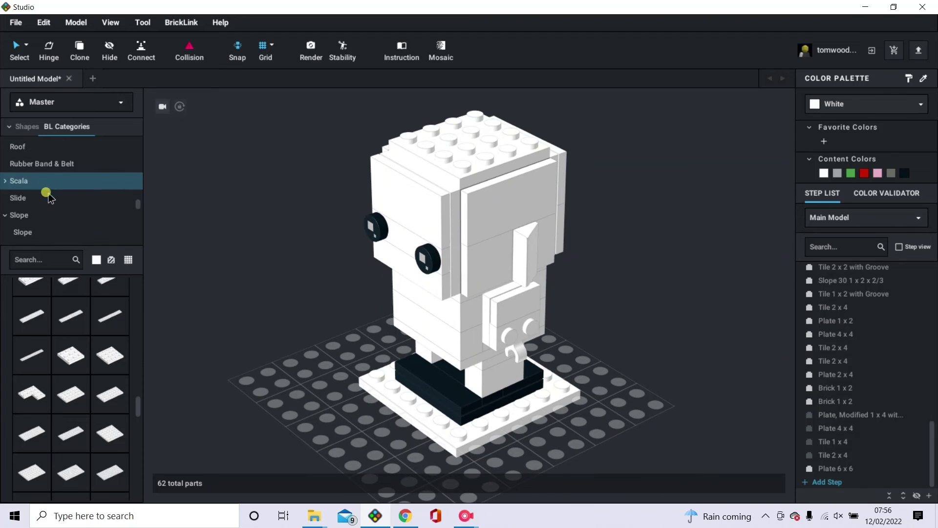
scroll(46, 193, down, 3)
click(46, 194)
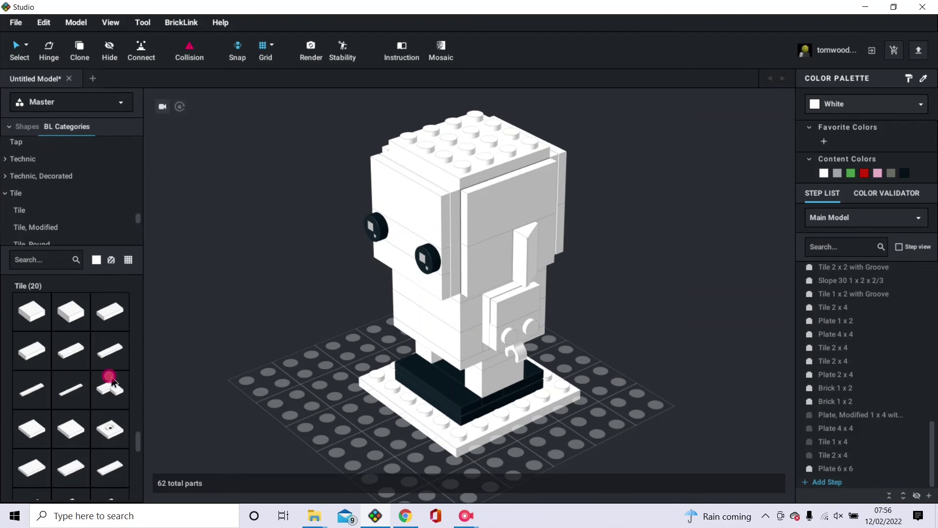
drag(112, 381, 459, 423)
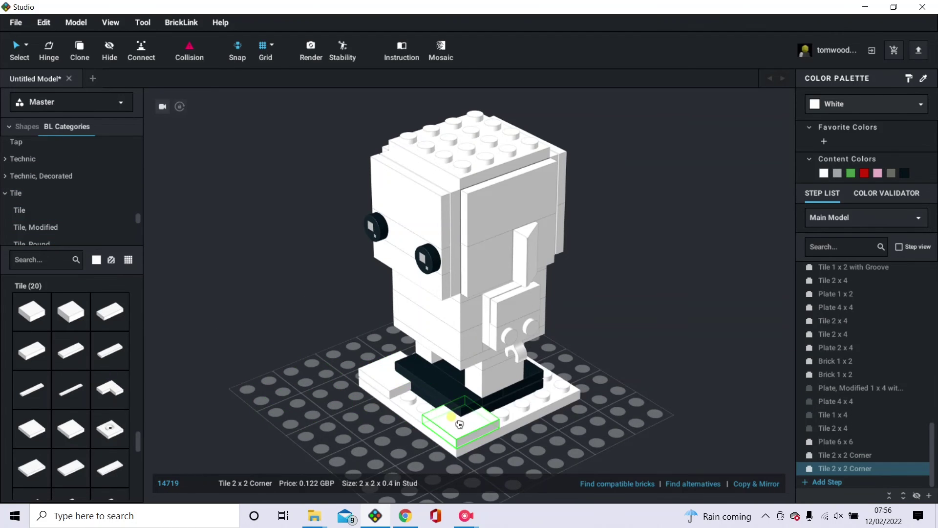
click(460, 423)
right_drag(459, 423, 632, 445)
click(452, 426)
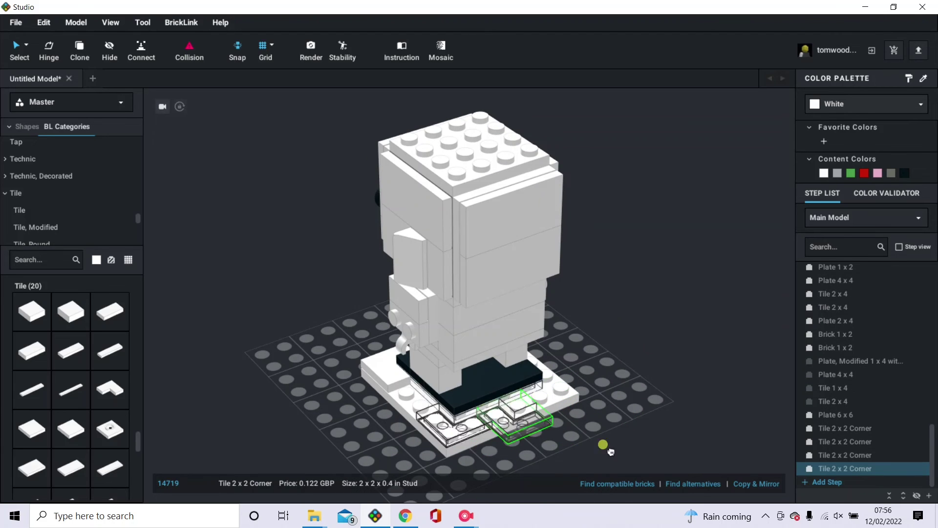
drag(611, 451, 562, 388)
right_drag(562, 387, 613, 386)
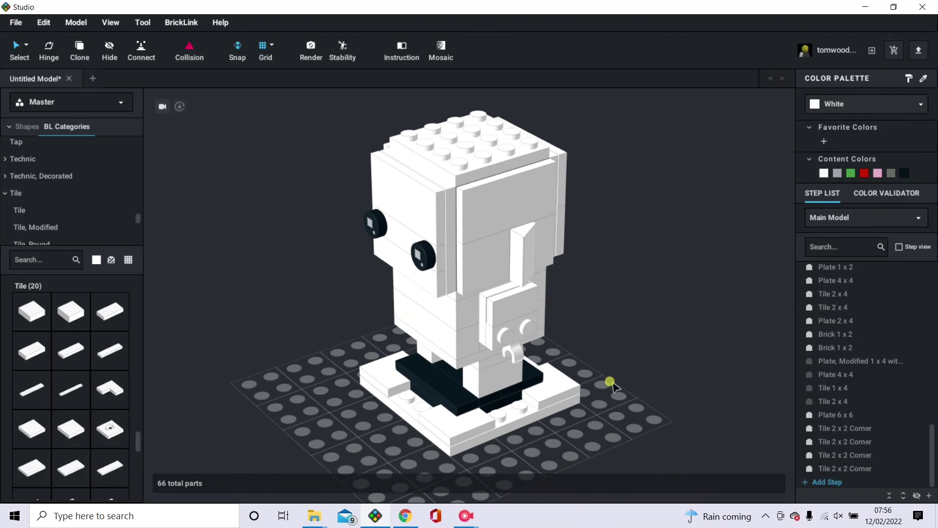
- Fill the four gaps between the corner tiles on the Plate 6 x 6 with Tile 1 x 2 with Groove
drag(513, 312, 389, 382)
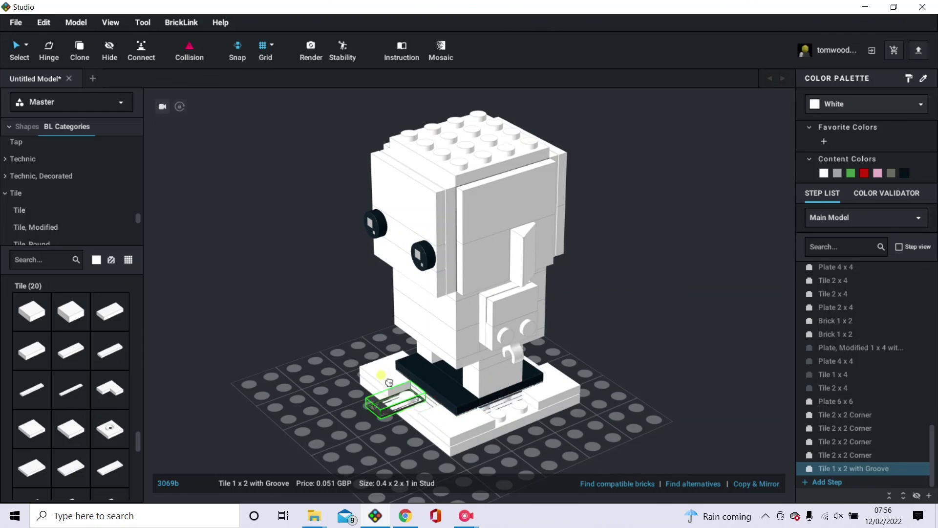
click(500, 400)
key(ctrl+v)
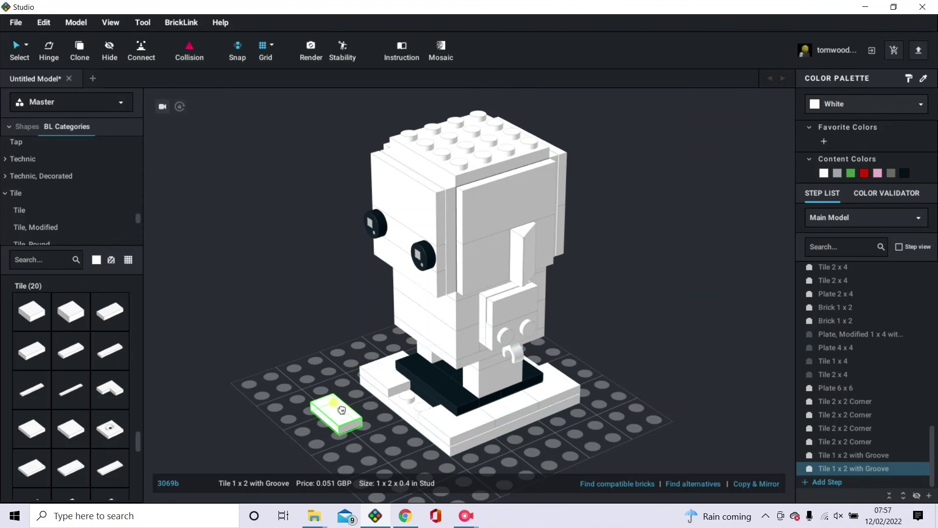
click(408, 402)
right_drag(251, 380, 383, 394)
key(ctrl+v)
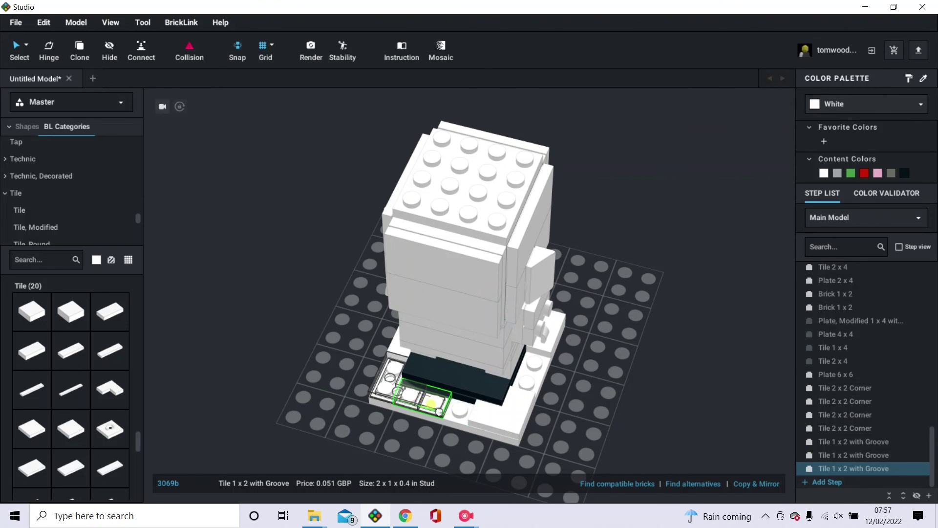
click(434, 405)
key(ctrl+v)
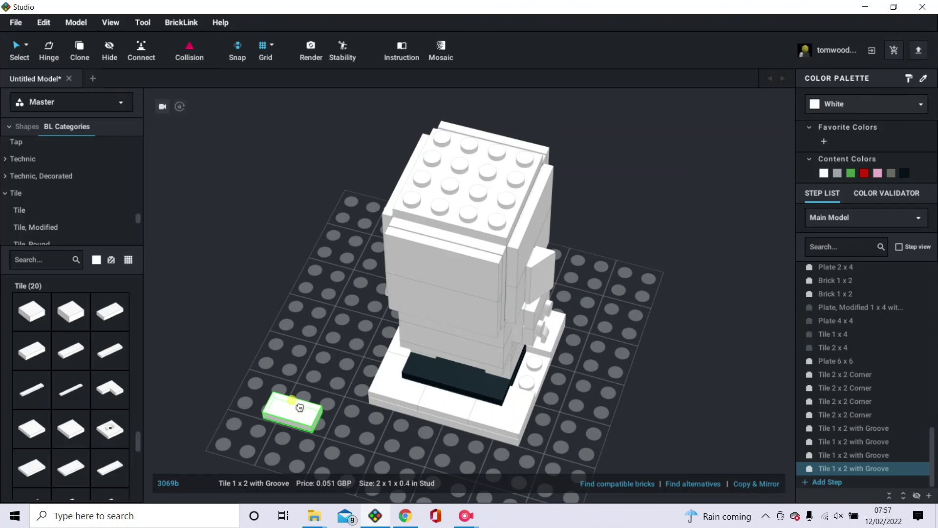
drag(300, 407, 551, 374)
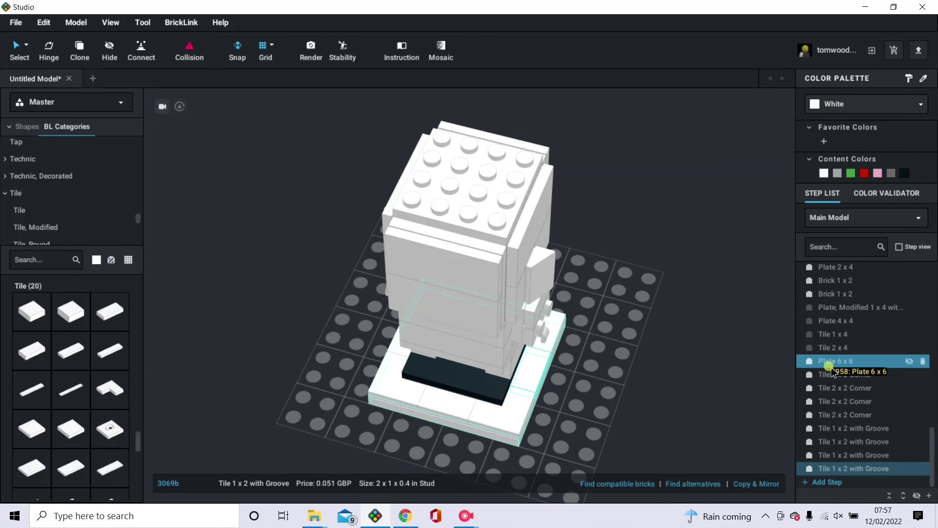
- Recolour the Plate 6 x 6 and all its corner and edge tiles black
shift+click(837, 362)
click(904, 173)
click(725, 331)
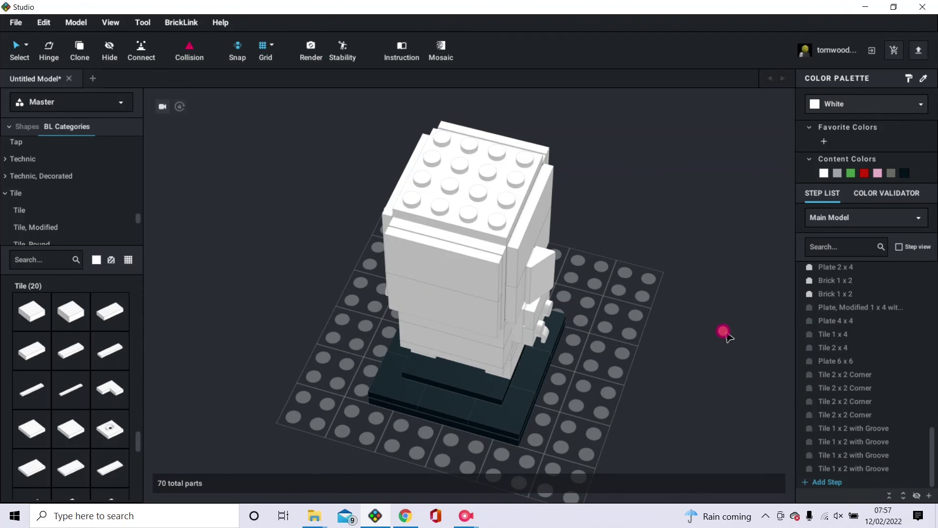
right_drag(724, 331, 618, 314)
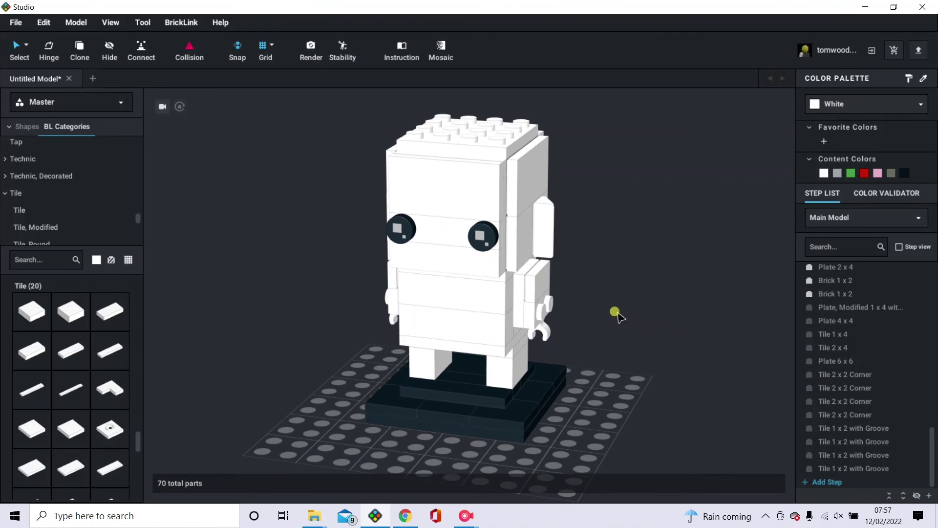
- Save the model and look it over from the back
click(15, 22)
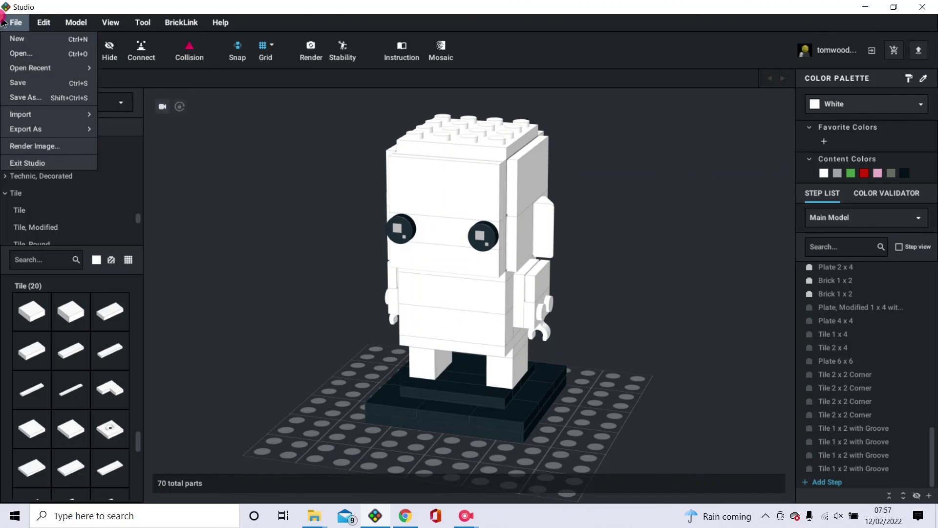
click(19, 83)
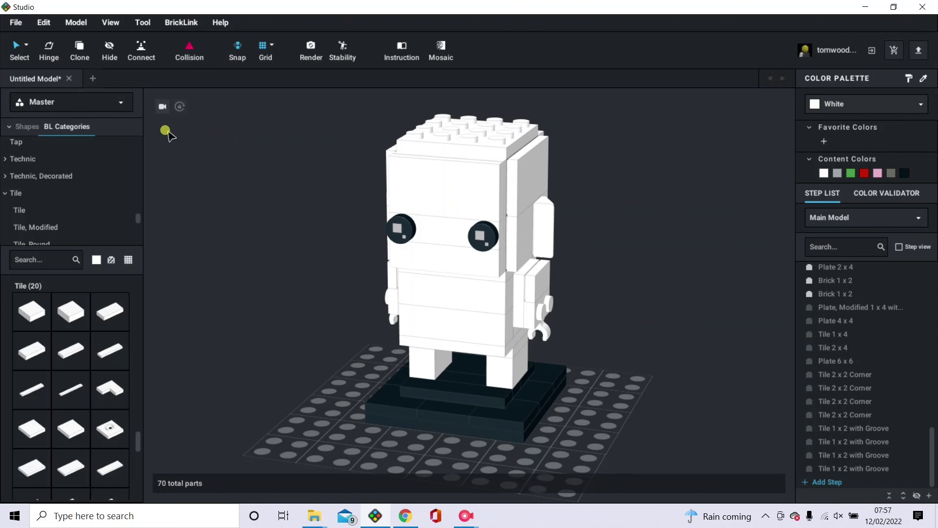
right_drag(293, 398, 600, 398)
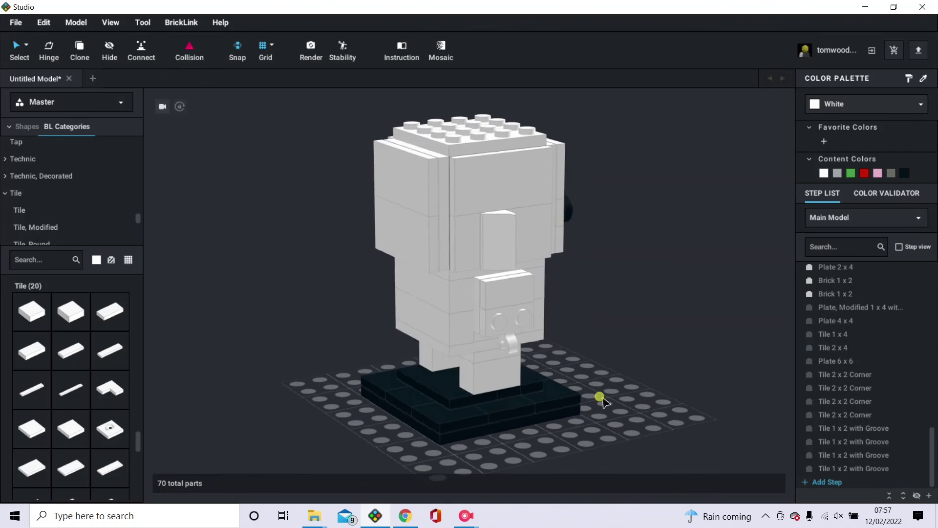